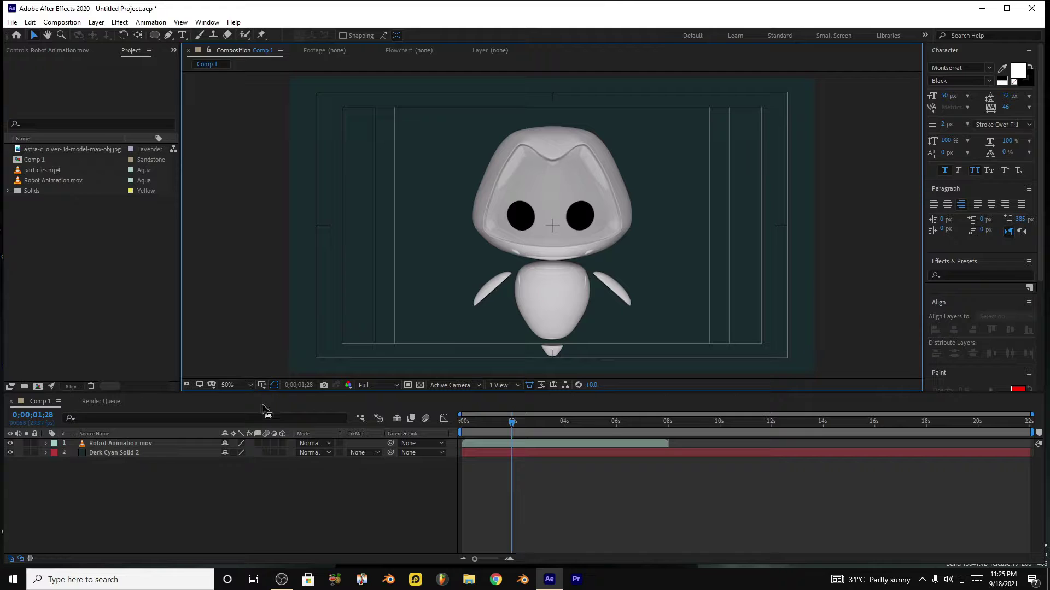
Step: Select the Dark Cyan Solid 2 layer beneath Robot Animation.mov in the Timeline
{"action": "left_click", "coordinate": [142, 455]}
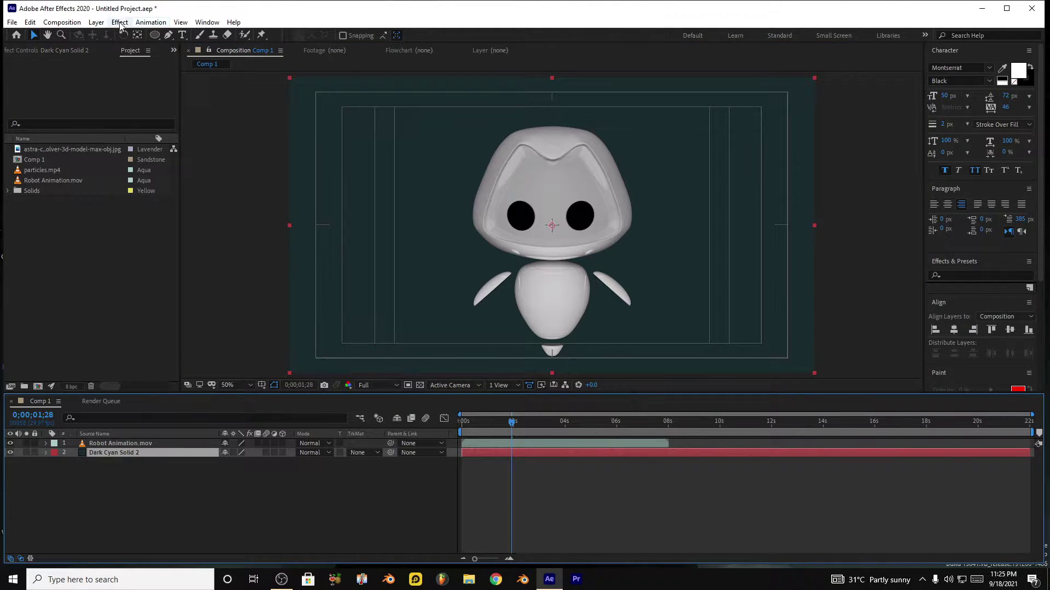
{"action": "left_click", "coordinate": [97, 22]}
{"action": "mouse_move", "coordinate": [114, 34]}
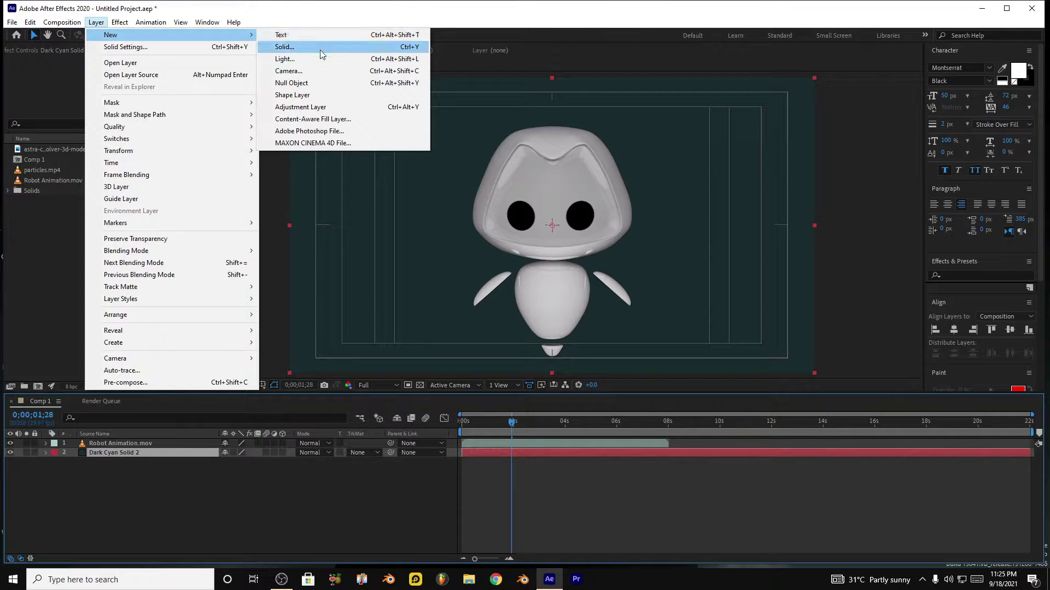
{"action": "left_click", "coordinate": [320, 48]}
{"action": "left_click", "coordinate": [363, 422]}
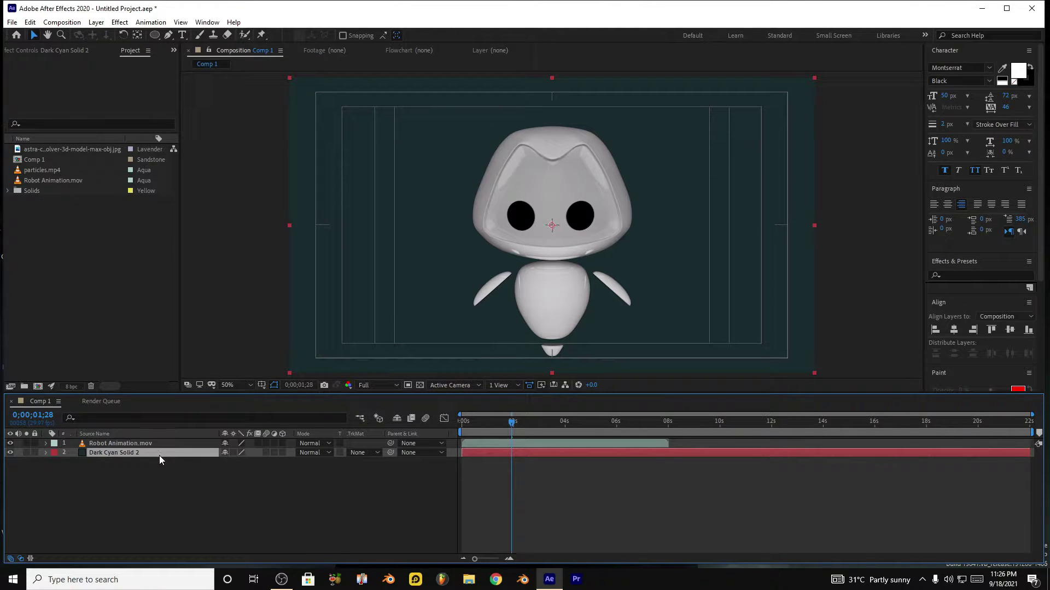
{"action": "left_click", "coordinate": [501, 446]}
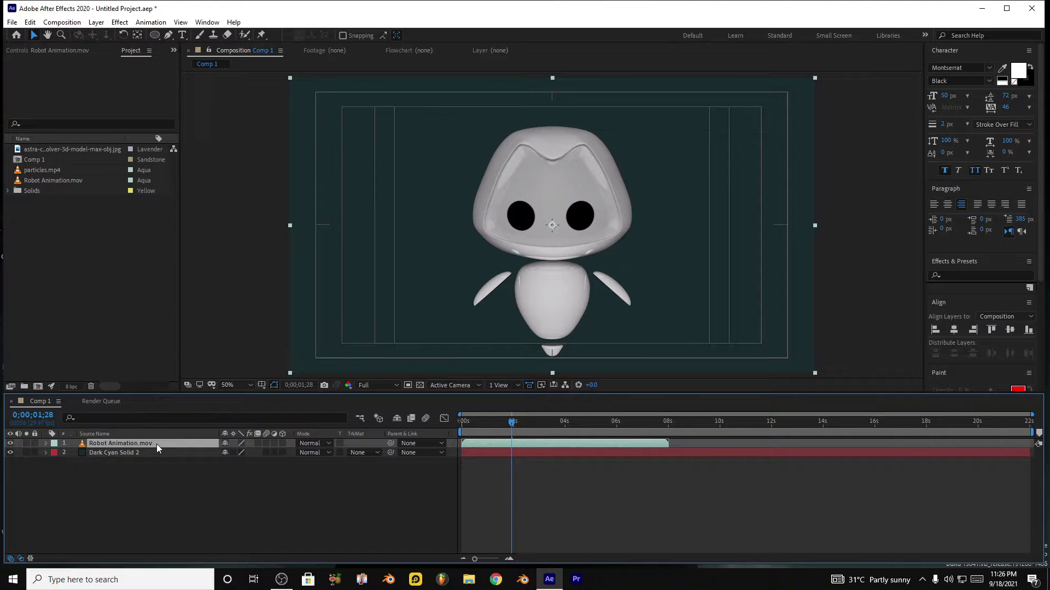
{"action": "left_click", "coordinate": [59, 452]}
Step: Scale the Robot Animation.mov layer down to 66% and unlink its width and height proportions
{"action": "left_click", "coordinate": [46, 444]}
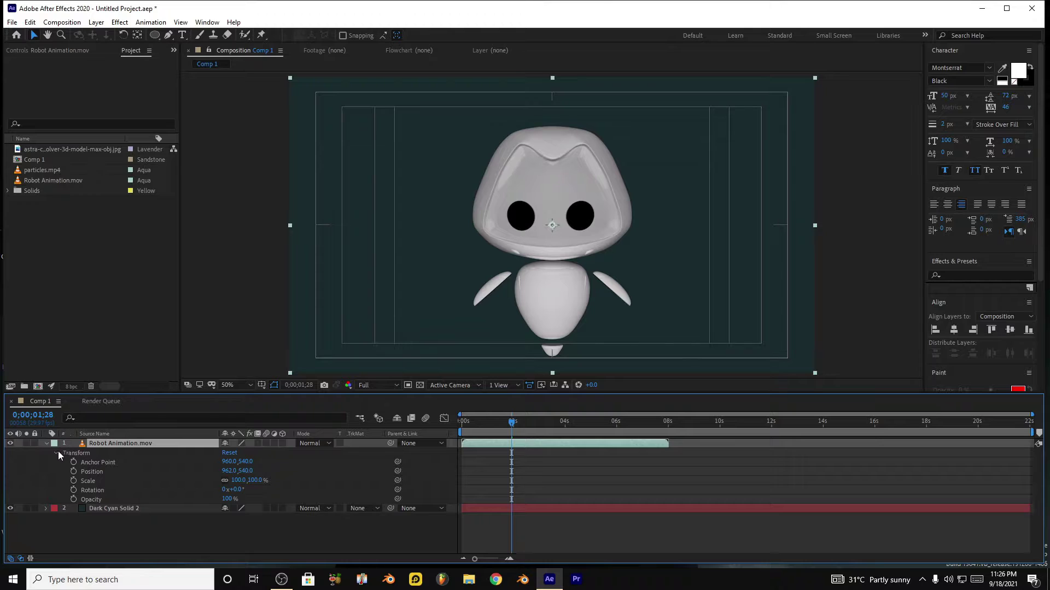
{"action": "left_click", "coordinate": [56, 453]}
{"action": "left_click", "coordinate": [56, 453]}
{"action": "left_click", "coordinate": [87, 481]}
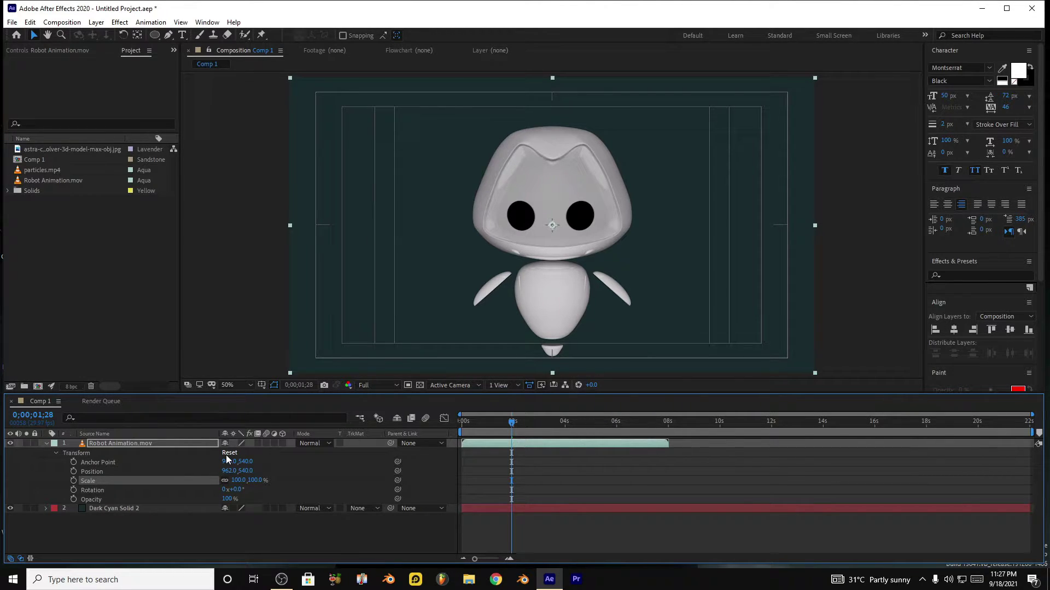
{"action": "key", "text": "s"}
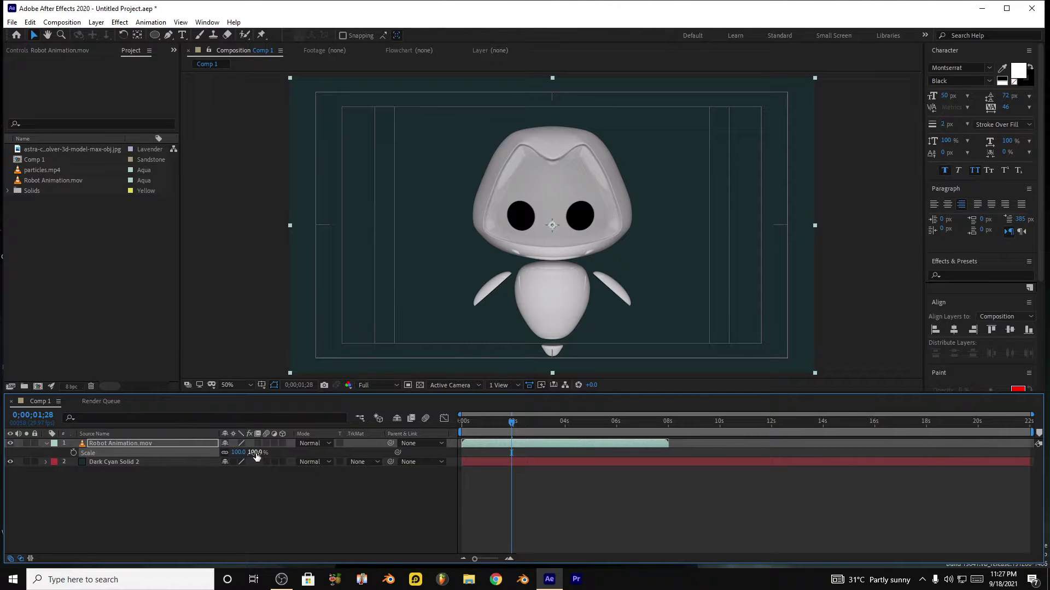
{"action": "mouse_move", "coordinate": [255, 456]}
{"action": "left_mouse_down"}
{"action": "mouse_move", "coordinate": [204, 455]}
{"action": "mouse_move", "coordinate": [270, 451]}
{"action": "mouse_move", "coordinate": [243, 457]}
{"action": "left_mouse_up"}
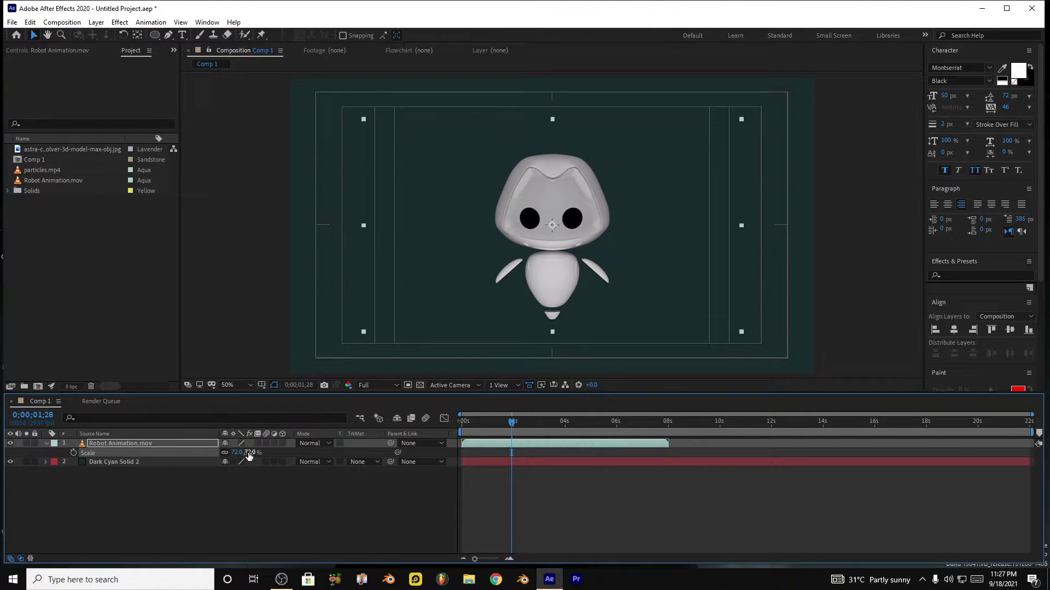
{"action": "left_click_drag", "start_coordinate": [253, 453], "coordinate": [250, 453]}
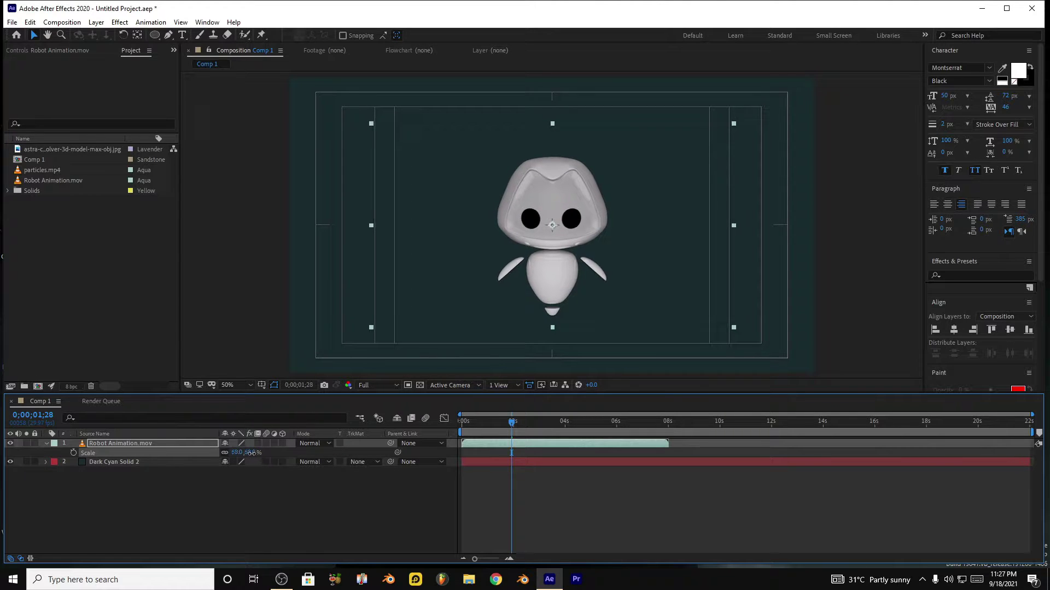
{"action": "left_click", "coordinate": [224, 453]}
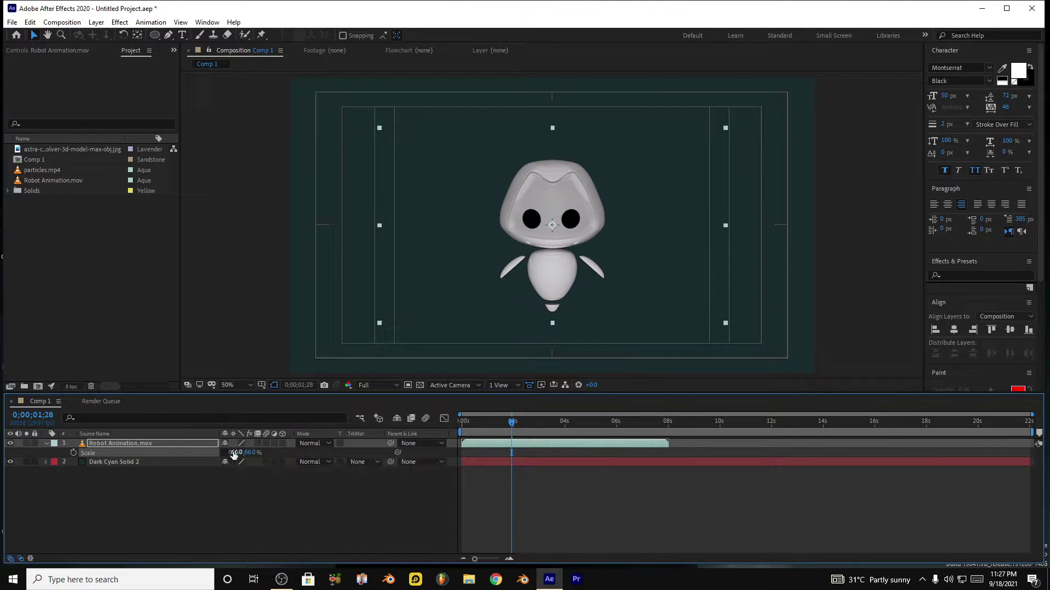
{"action": "mouse_move", "coordinate": [235, 453]}
{"action": "left_mouse_down"}
{"action": "mouse_move", "coordinate": [286, 449]}
{"action": "mouse_move", "coordinate": [253, 455]}
{"action": "left_mouse_up"}
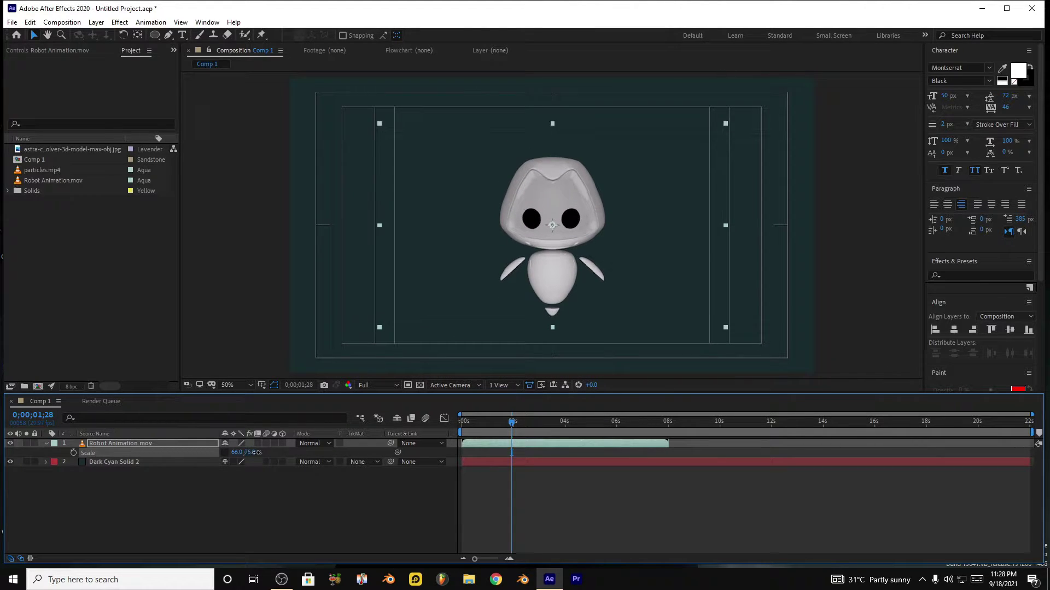
{"action": "left_click", "coordinate": [252, 452]}
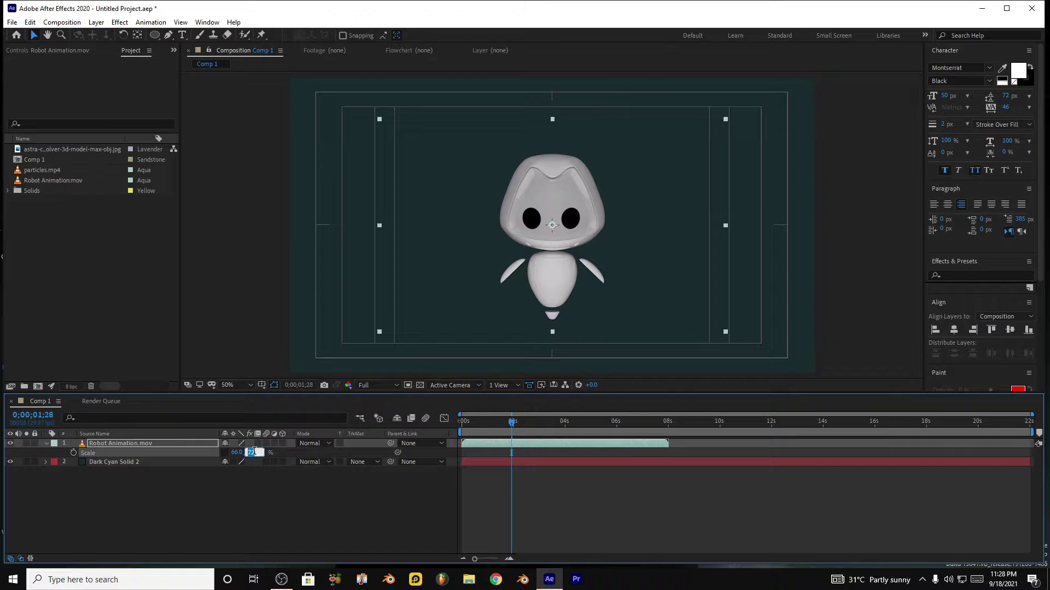
{"action": "type", "text": "66"}
{"action": "key", "text": "Return"}
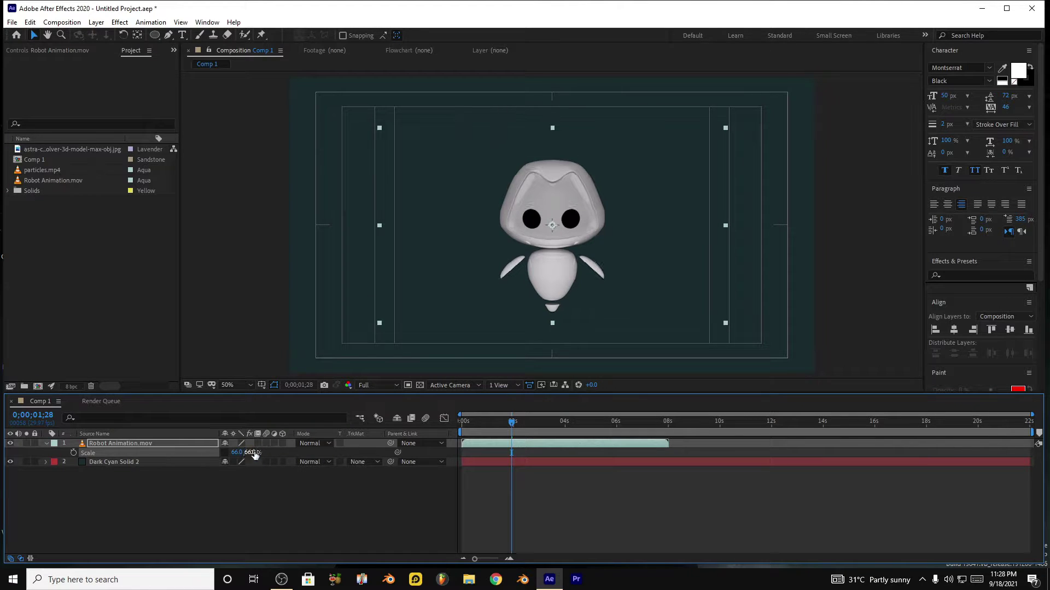
{"action": "left_click", "coordinate": [228, 452]}
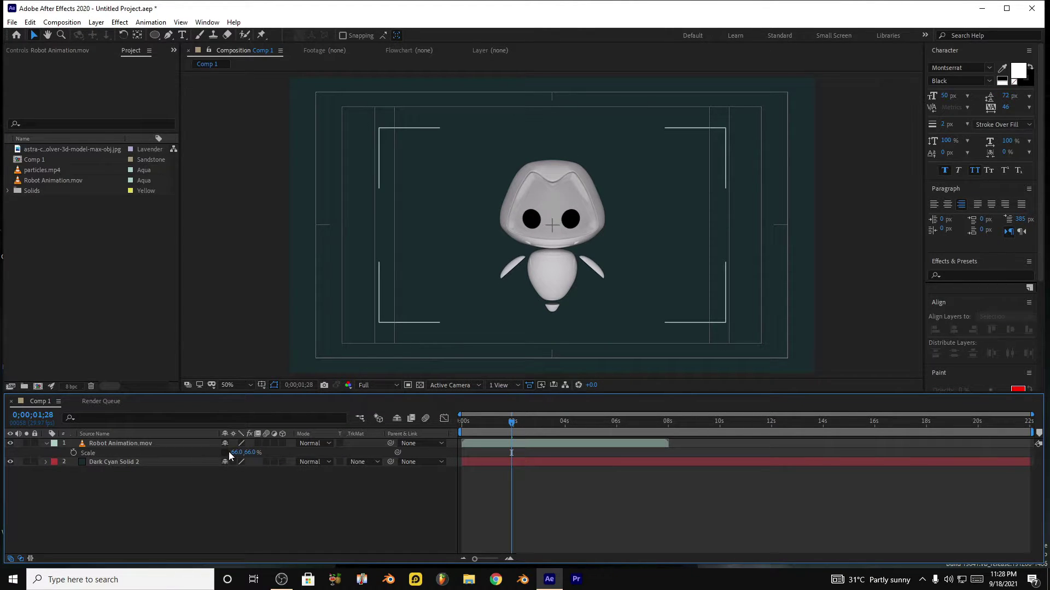
{"action": "left_click", "coordinate": [494, 244]}
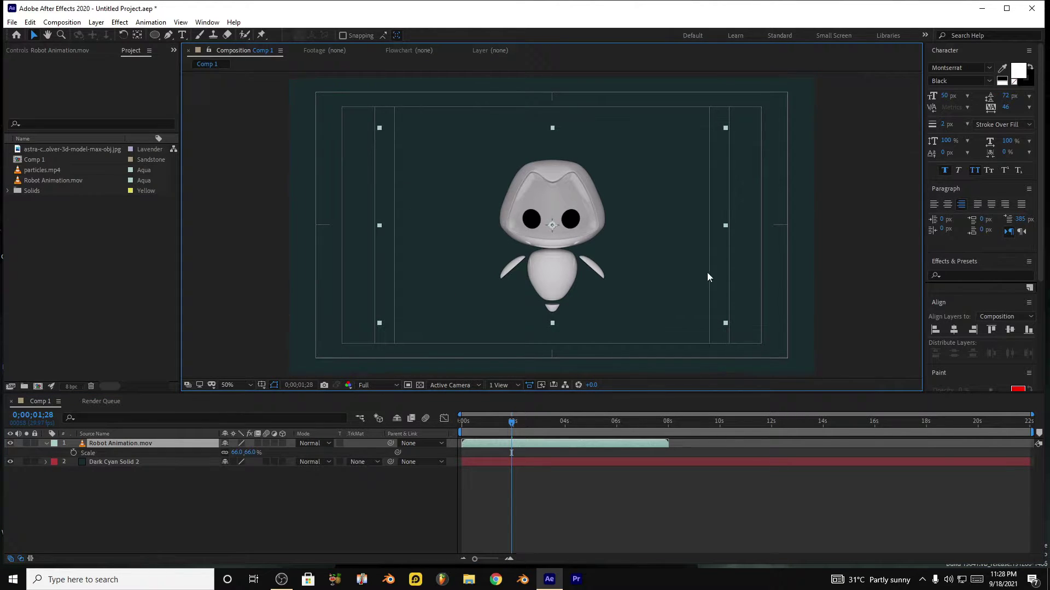
{"action": "mouse_move", "coordinate": [726, 323]}
{"action": "left_mouse_down"}
{"action": "mouse_move", "coordinate": [681, 267]}
{"action": "mouse_move", "coordinate": [659, 323]}
{"action": "left_mouse_up"}
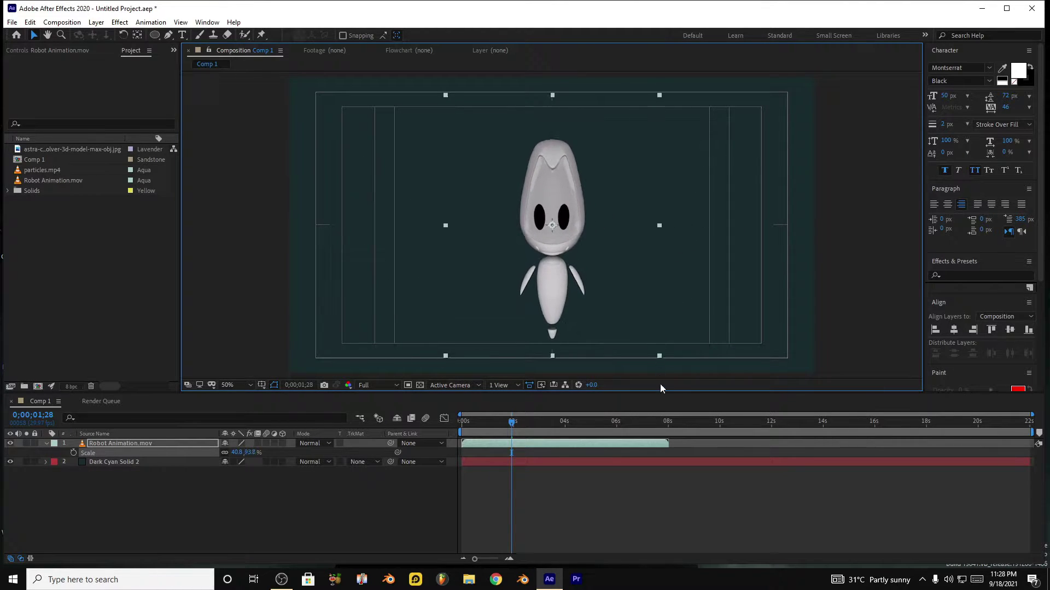
{"action": "mouse_move", "coordinate": [659, 324]}
{"action": "left_mouse_down"}
{"action": "mouse_move", "coordinate": [662, 375]}
{"action": "mouse_move", "coordinate": [789, 271]}
{"action": "mouse_move", "coordinate": [744, 281]}
{"action": "mouse_move", "coordinate": [850, 353]}
{"action": "mouse_move", "coordinate": [682, 271]}
{"action": "mouse_move", "coordinate": [792, 316]}
{"action": "left_mouse_up"}
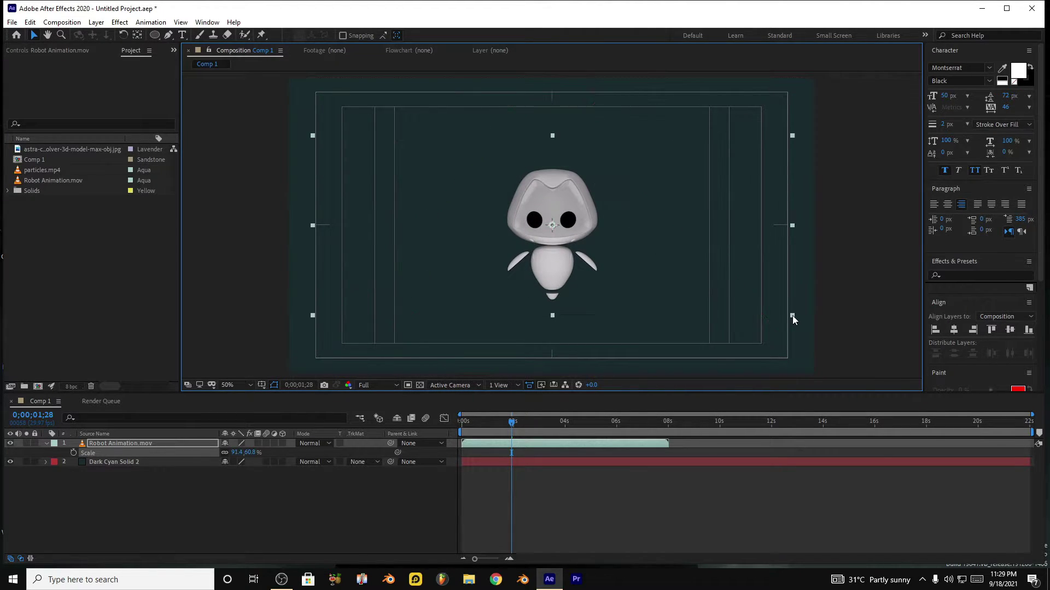
{"action": "left_click", "coordinate": [46, 444]}
Step: Scrub the robot layer's Position values to 1025.0, 563.0
{"action": "left_click", "coordinate": [102, 474]}
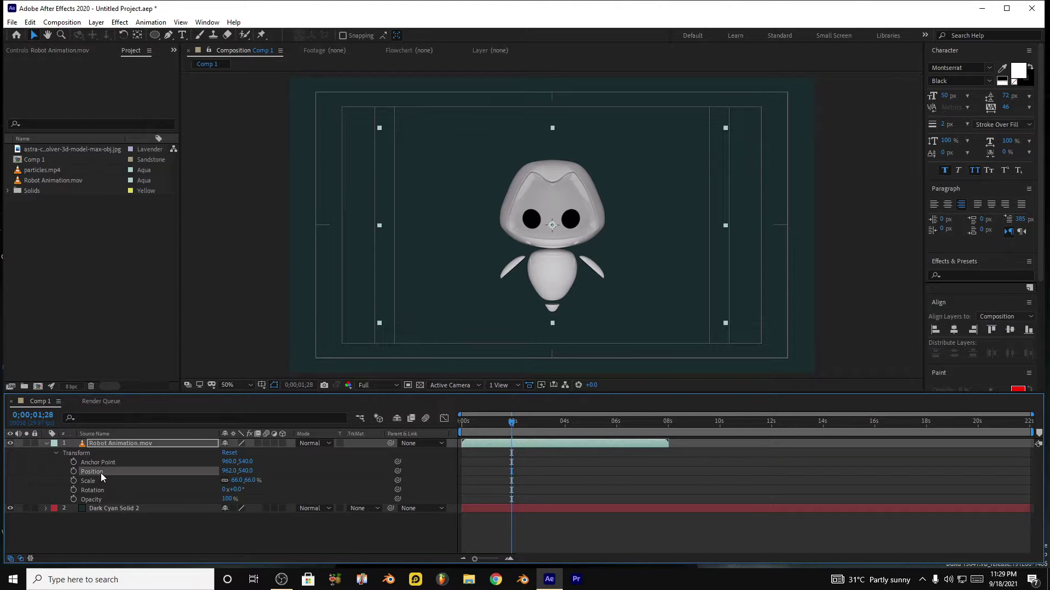
{"action": "left_click", "coordinate": [109, 444]}
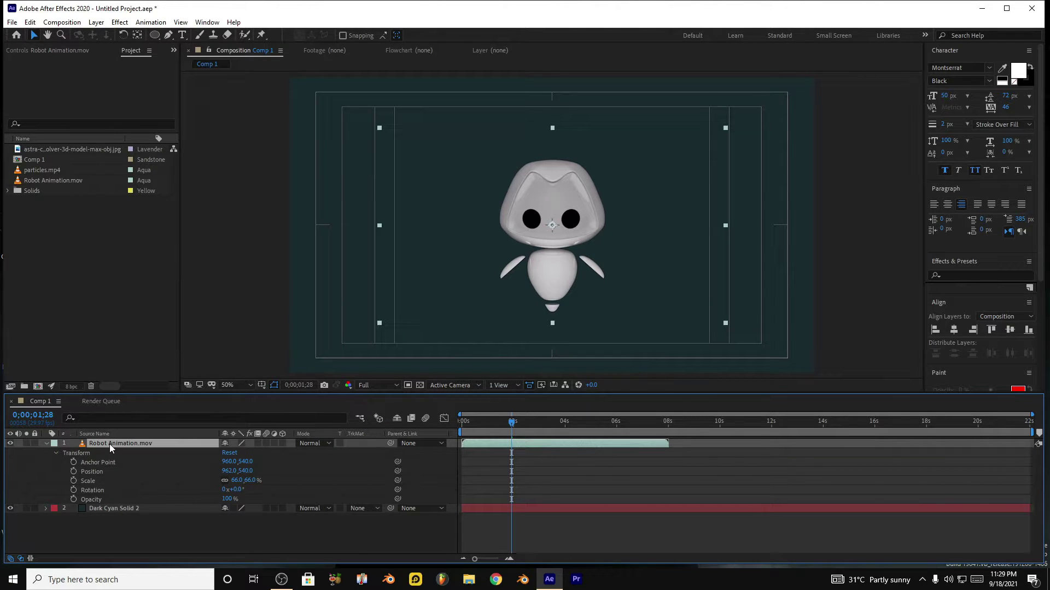
{"action": "key", "text": "p"}
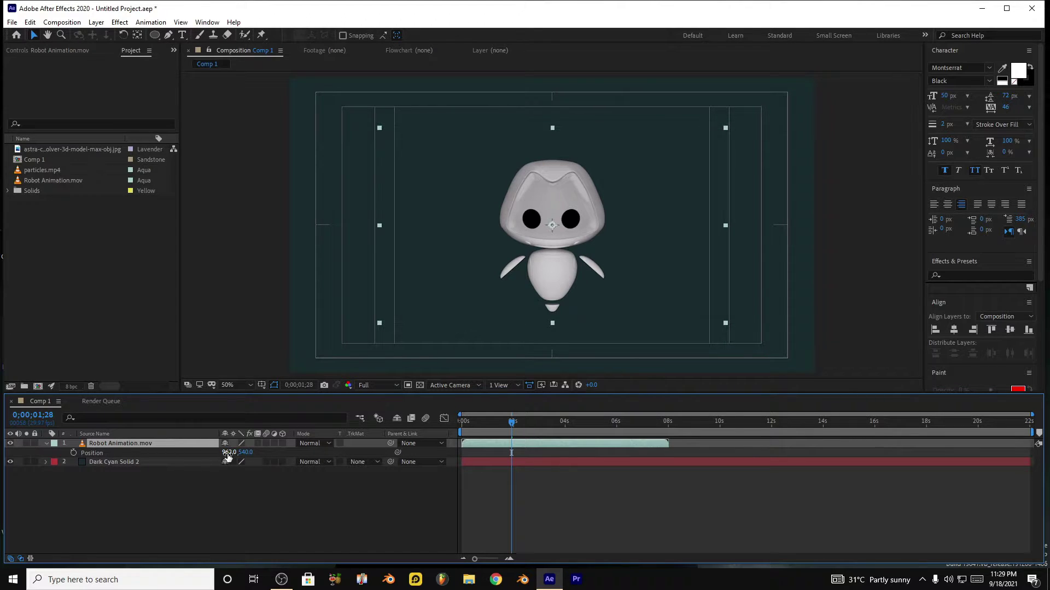
{"action": "mouse_move", "coordinate": [227, 453]}
{"action": "left_mouse_down"}
{"action": "mouse_move", "coordinate": [259, 452]}
{"action": "mouse_move", "coordinate": [222, 453]}
{"action": "mouse_move", "coordinate": [249, 462]}
{"action": "left_mouse_up"}
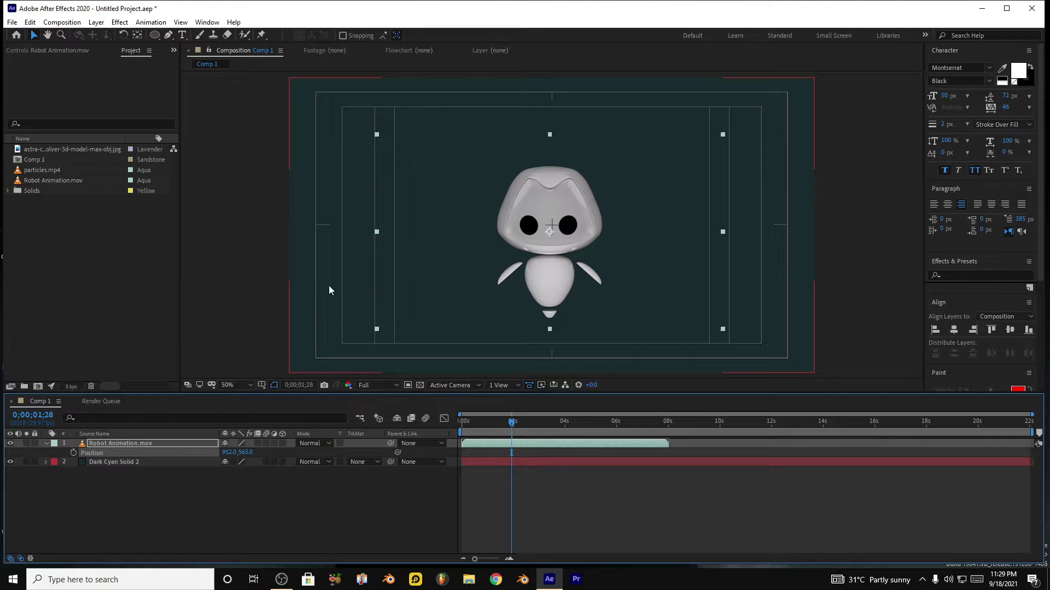
{"action": "left_click_drag", "start_coordinate": [475, 305], "coordinate": [478, 299]}
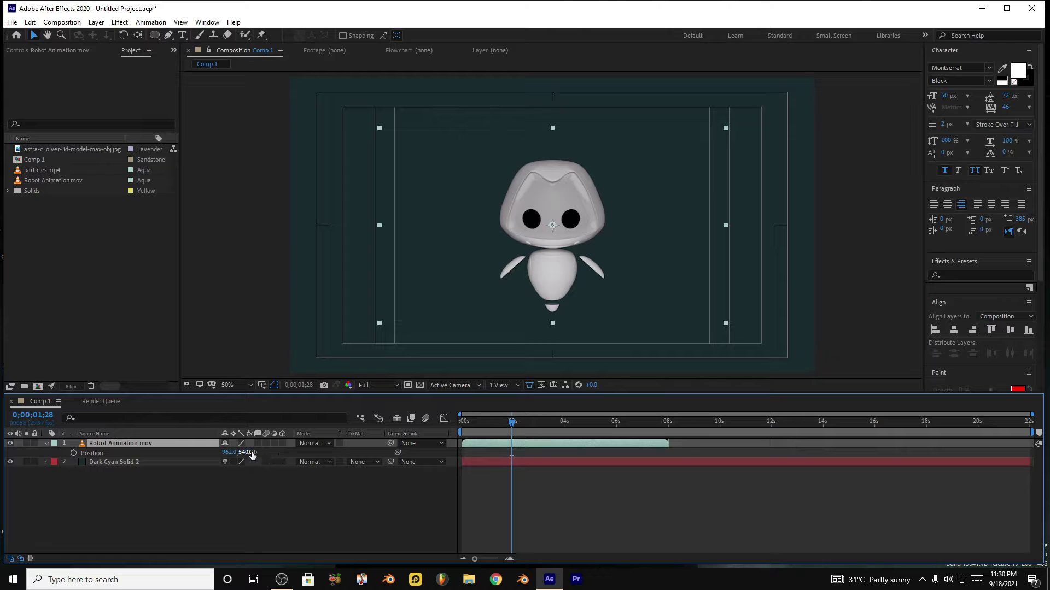
{"action": "mouse_move", "coordinate": [229, 453]}
{"action": "left_mouse_down"}
{"action": "mouse_move", "coordinate": [552, 435]}
{"action": "mouse_move", "coordinate": [222, 449]}
{"action": "mouse_move", "coordinate": [361, 434]}
{"action": "mouse_move", "coordinate": [449, 440]}
{"action": "left_mouse_up"}
{"action": "left_click_drag", "start_coordinate": [356, 440], "coordinate": [108, 457]}
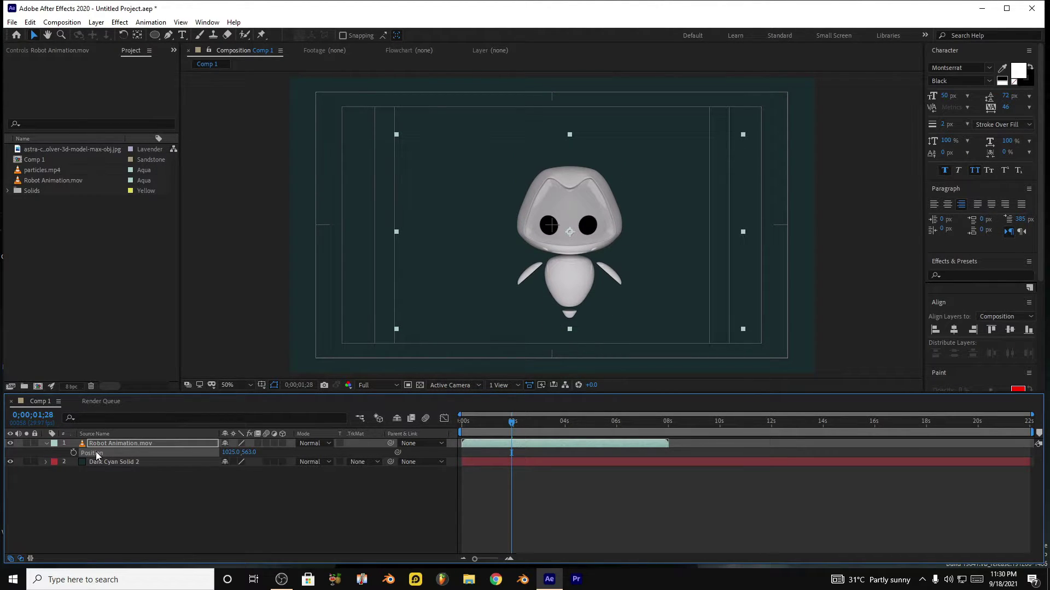
Step: Split the robot layer's Position into separate X Position and Y Position properties
{"action": "right_click", "coordinate": [97, 452]}
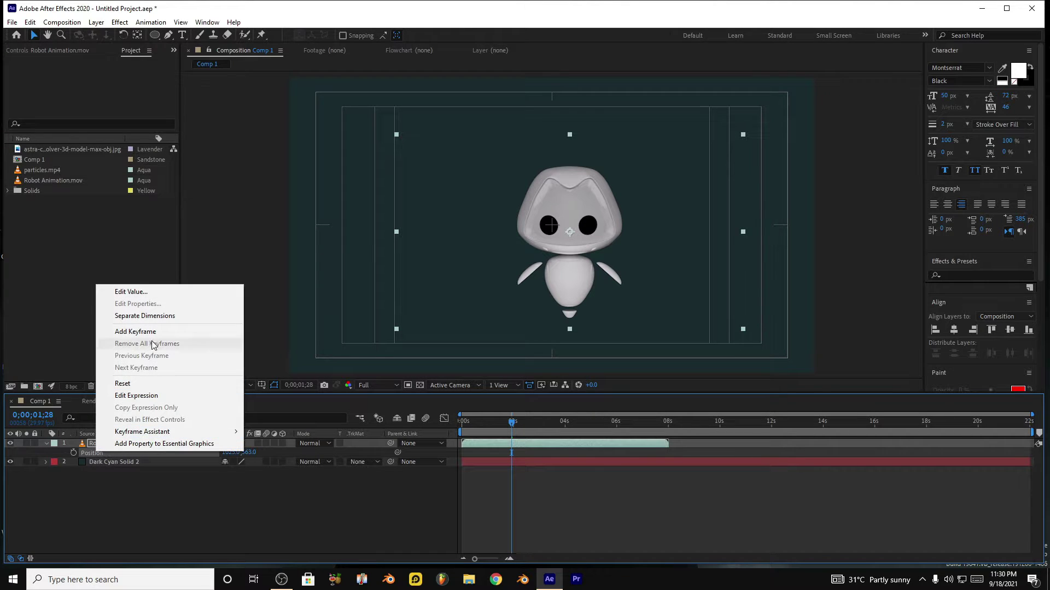
{"action": "left_click", "coordinate": [143, 317]}
{"action": "left_click", "coordinate": [268, 455]}
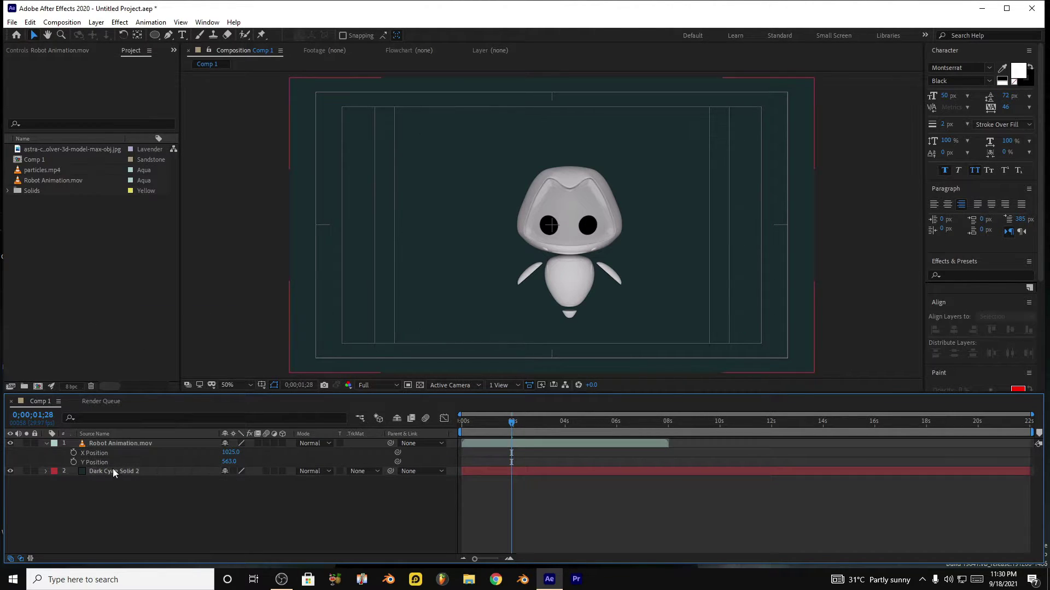
Step: Drag the robot around the frame to test X and Y Position, ending near X 1113, Y 255
{"action": "left_click_drag", "start_coordinate": [230, 453], "coordinate": [228, 463]}
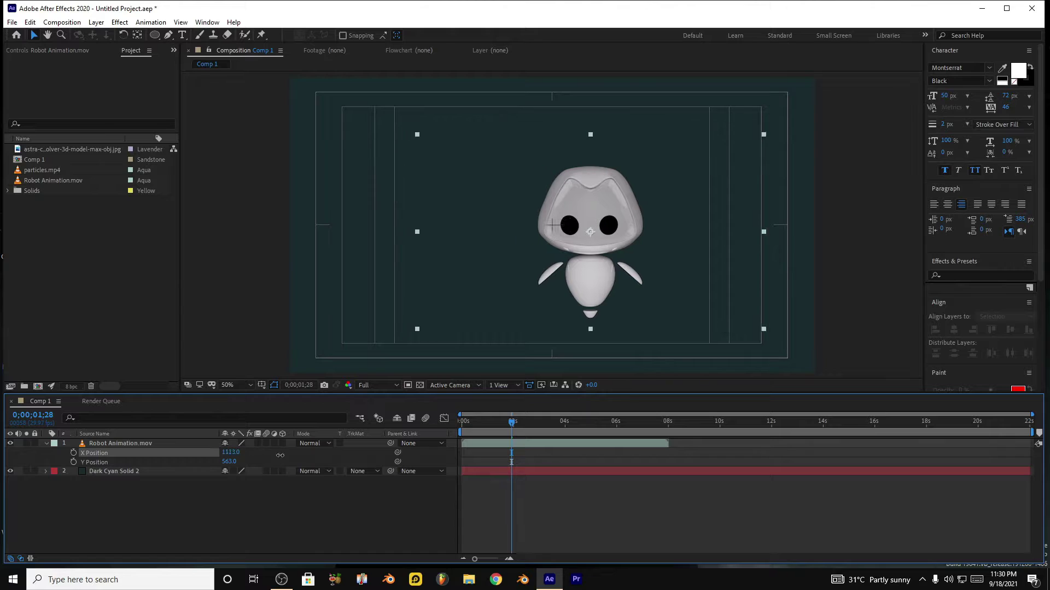
{"action": "left_click", "coordinate": [227, 464]}
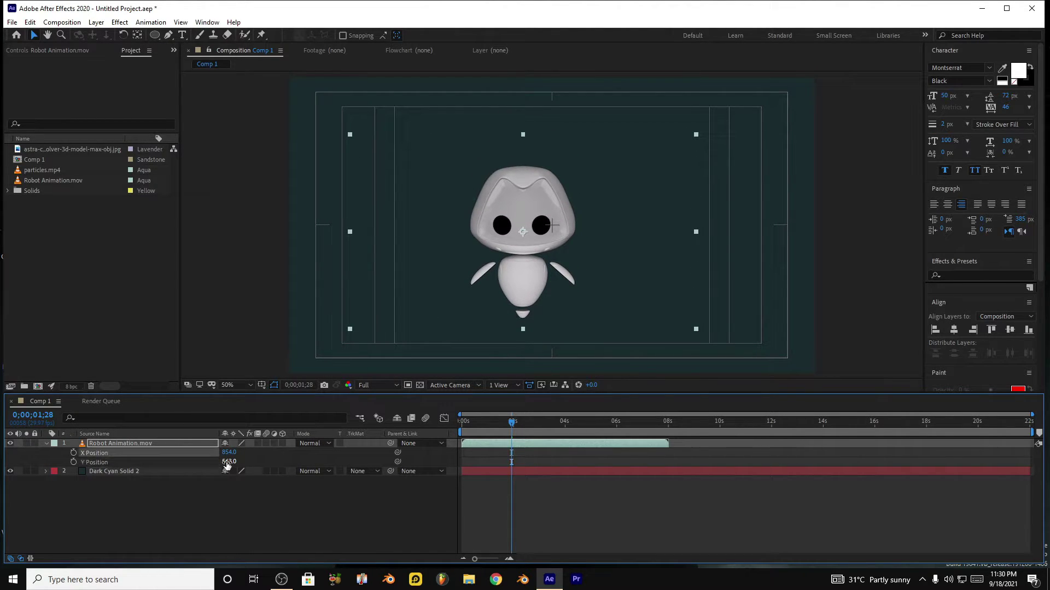
{"action": "key", "text": "ctrl+z"}
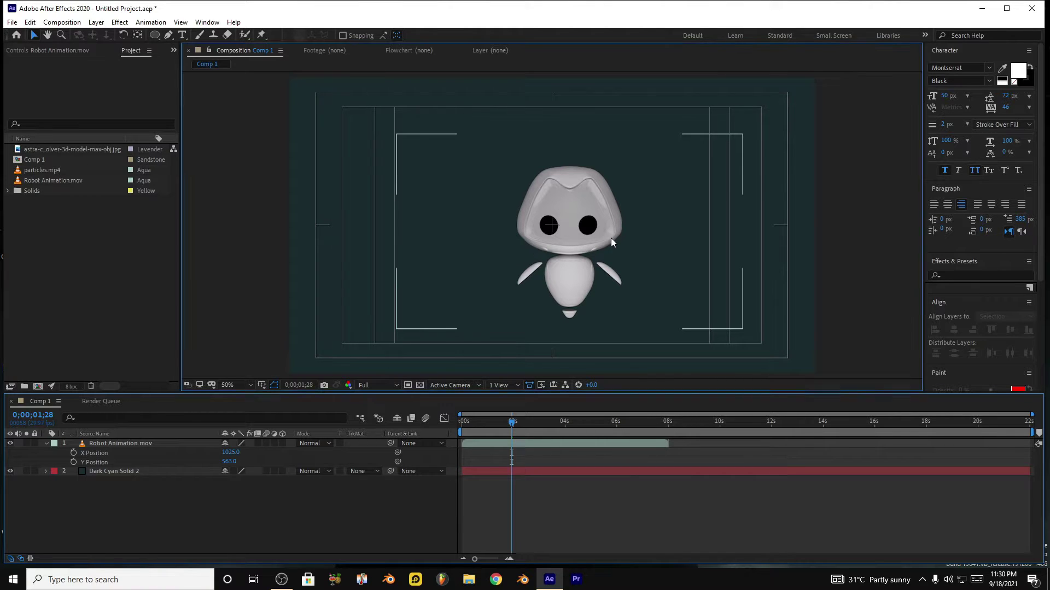
{"action": "mouse_move", "coordinate": [612, 241]}
{"action": "left_mouse_down"}
{"action": "mouse_move", "coordinate": [580, 219]}
{"action": "mouse_move", "coordinate": [582, 232]}
{"action": "left_mouse_up"}
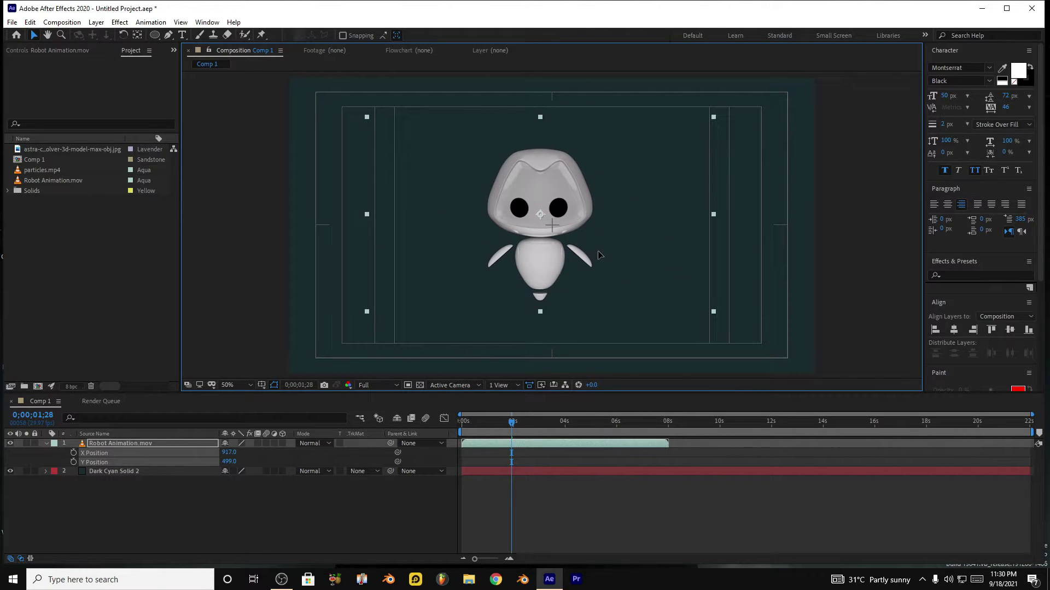
{"action": "mouse_move", "coordinate": [598, 255]}
{"action": "left_mouse_down"}
{"action": "mouse_move", "coordinate": [343, 120]}
{"action": "mouse_move", "coordinate": [551, 262]}
{"action": "left_mouse_up"}
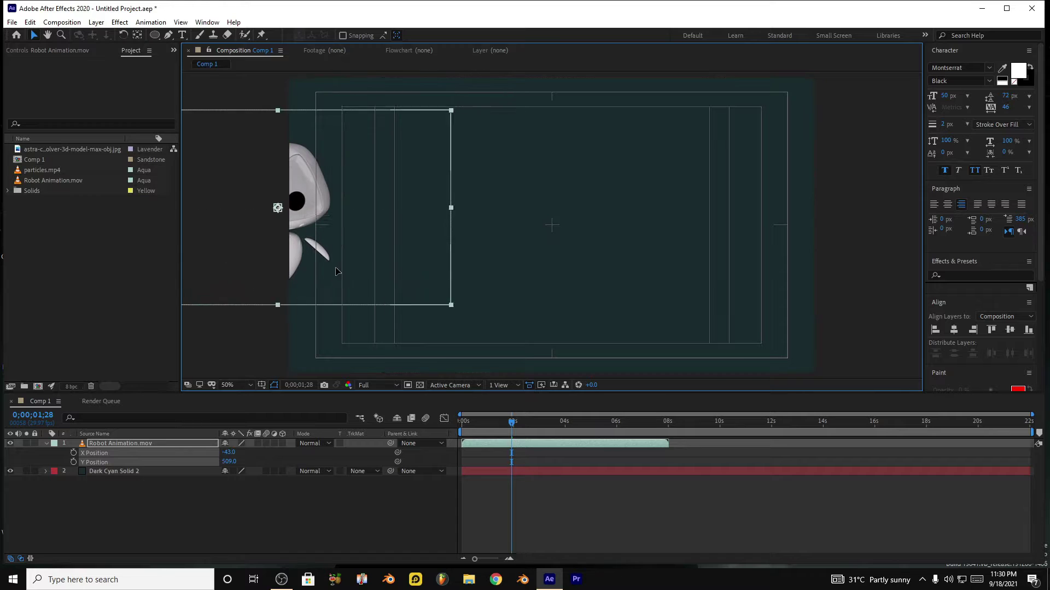
{"action": "key", "text": "ctrl+Home"}
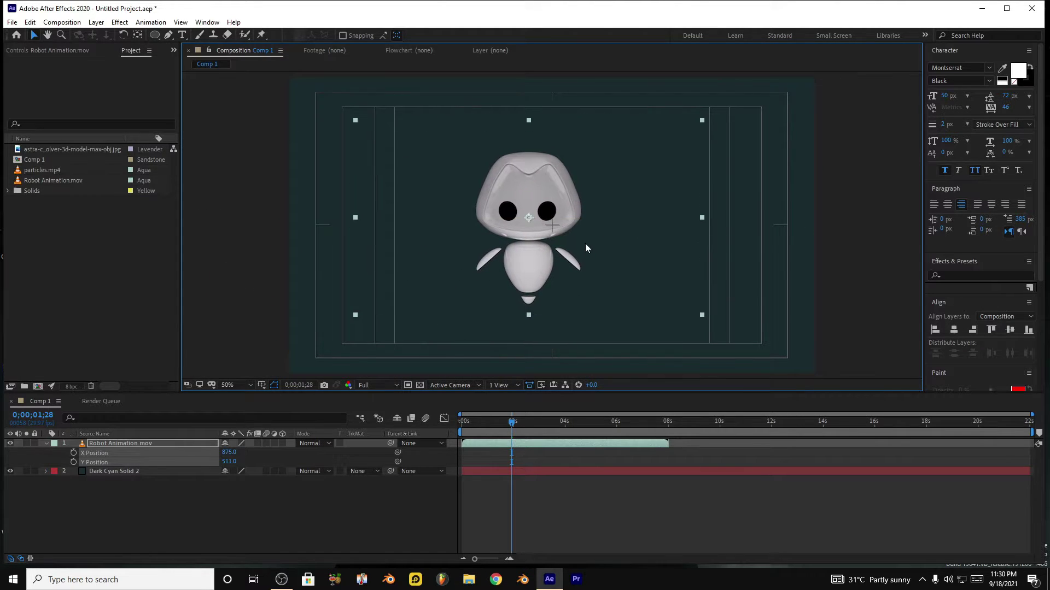
{"action": "mouse_move", "coordinate": [644, 253]}
{"action": "left_mouse_down"}
{"action": "mouse_move", "coordinate": [726, 261]}
{"action": "mouse_move", "coordinate": [612, 221]}
{"action": "mouse_move", "coordinate": [604, 203]}
{"action": "mouse_move", "coordinate": [605, 247]}
{"action": "mouse_move", "coordinate": [616, 159]}
{"action": "mouse_move", "coordinate": [707, 219]}
{"action": "mouse_move", "coordinate": [625, 211]}
{"action": "mouse_move", "coordinate": [615, 177]}
{"action": "mouse_move", "coordinate": [574, 255]}
{"action": "left_mouse_up"}
Step: Show only the robot's Rotation, scrub it to about 44°, then return it to 0°
{"action": "left_click", "coordinate": [46, 443]}
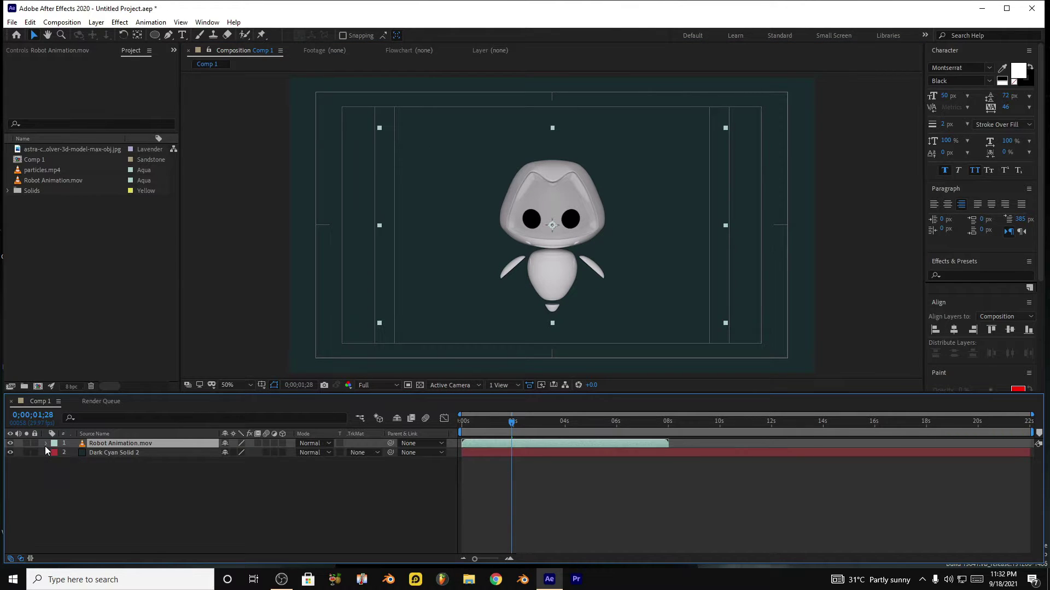
{"action": "left_click", "coordinate": [46, 444]}
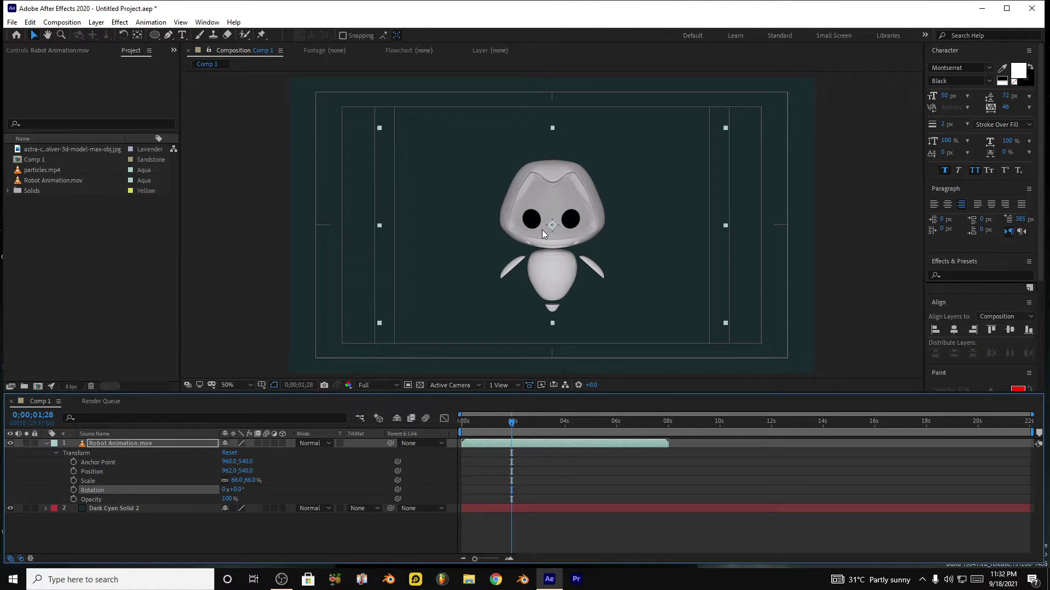
{"action": "left_click", "coordinate": [170, 442]}
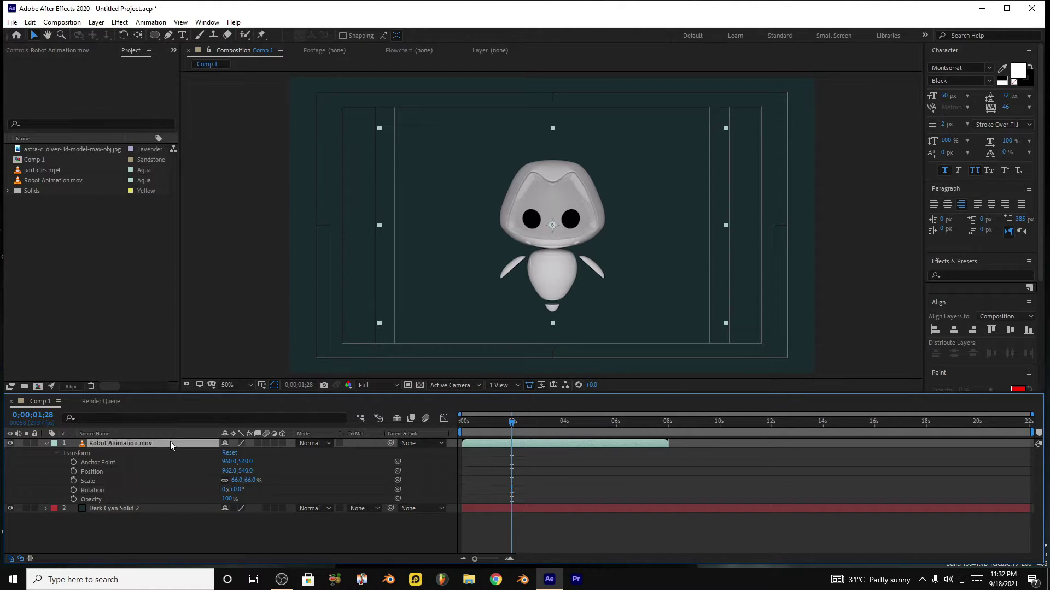
{"action": "key", "text": "r"}
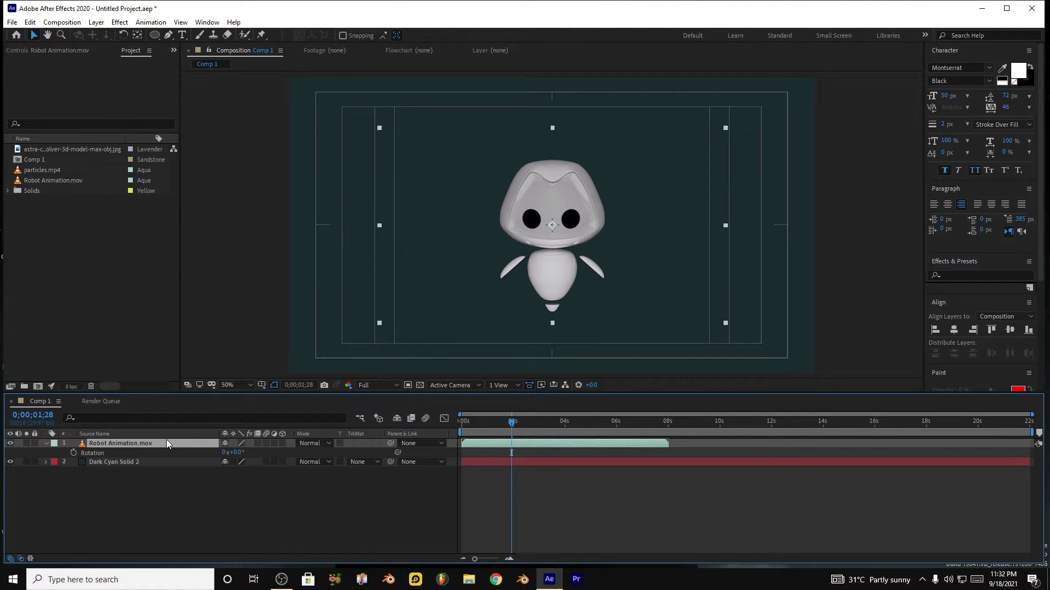
{"action": "mouse_move", "coordinate": [234, 452]}
{"action": "left_mouse_down"}
{"action": "mouse_move", "coordinate": [258, 450]}
{"action": "mouse_move", "coordinate": [195, 447]}
{"action": "left_mouse_up"}
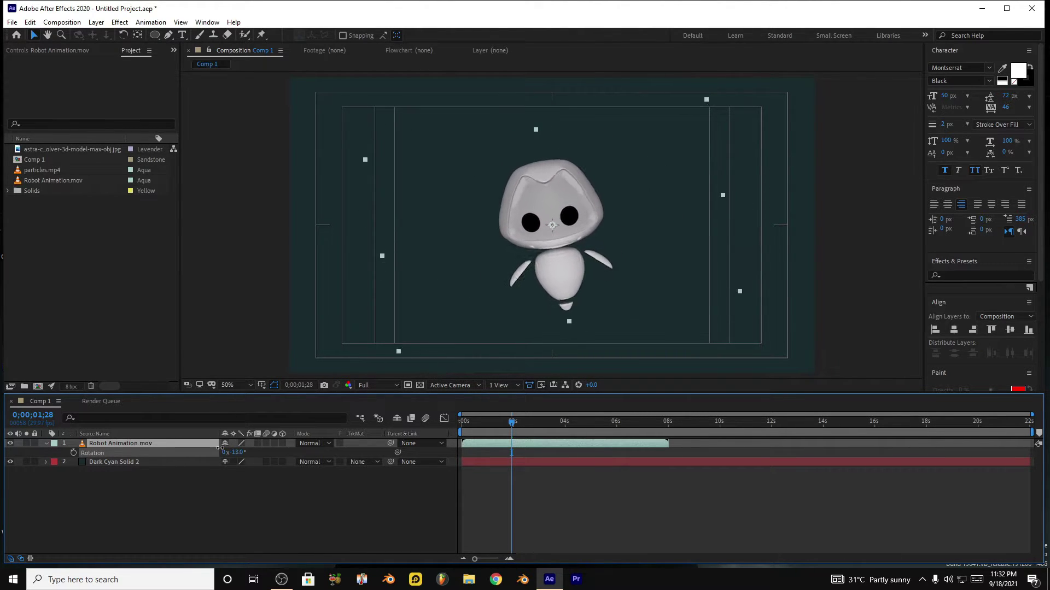
{"action": "left_click_drag", "start_coordinate": [194, 447], "coordinate": [245, 452]}
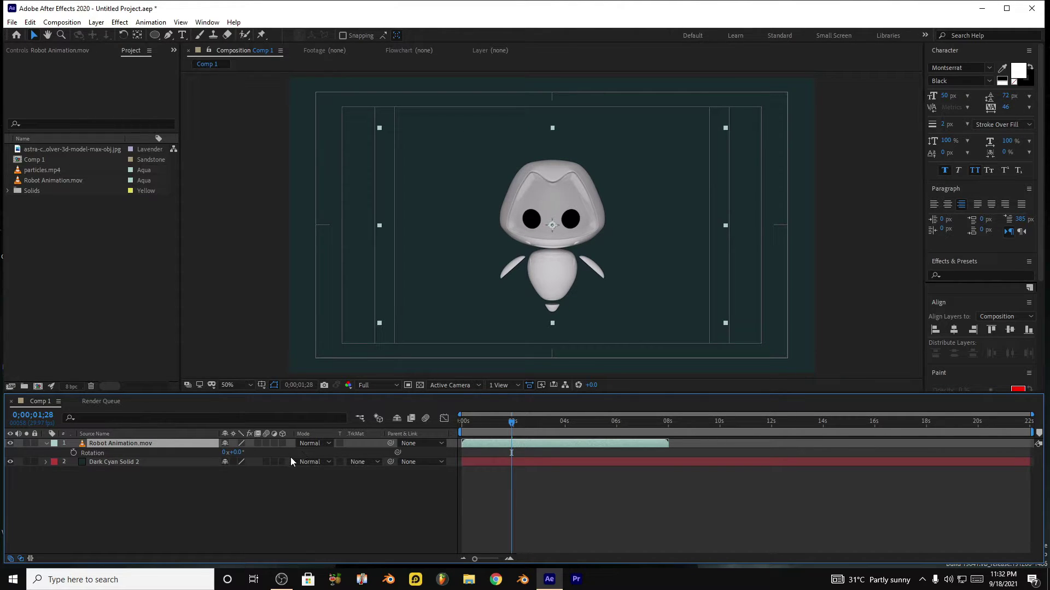
{"action": "left_click", "coordinate": [226, 453]}
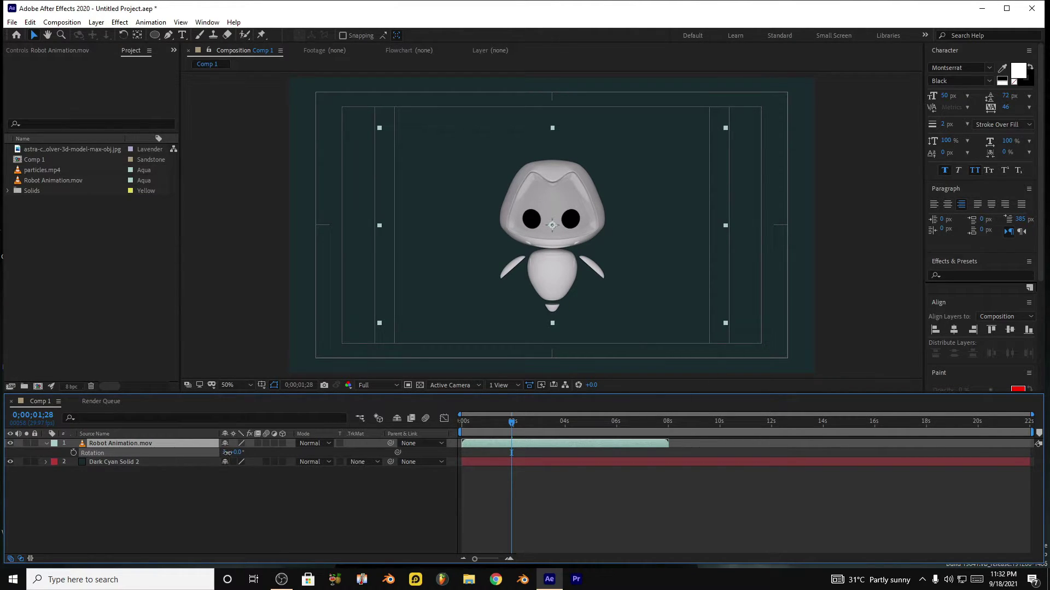
{"action": "type", "text": "3"}
Step: Keyframe Rotation from 0° at the start to one full turn (1x+0.0°) at about two seconds
{"action": "key", "text": "Return"}
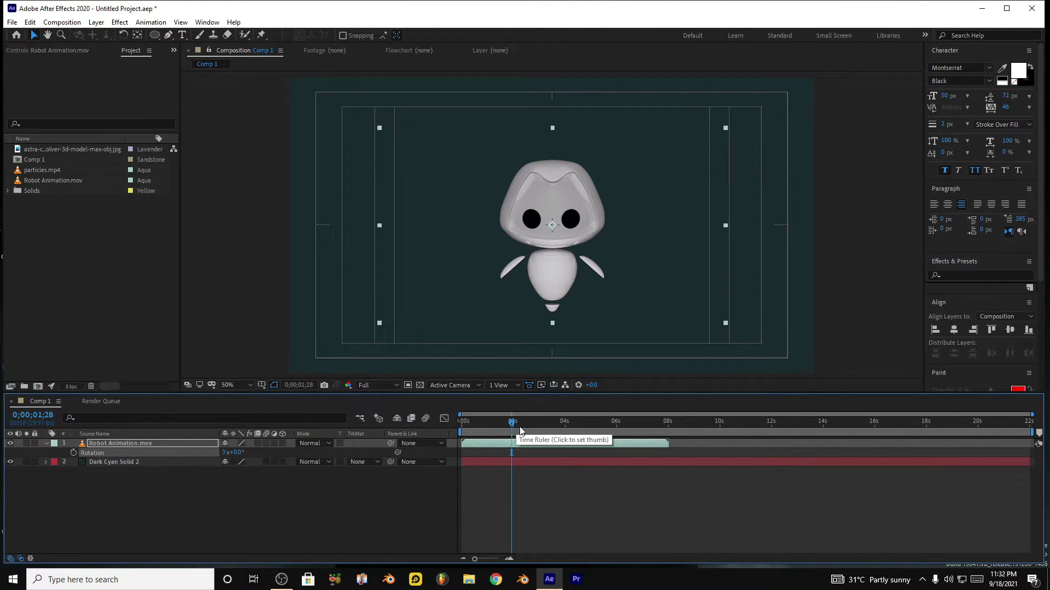
{"action": "left_click_drag", "start_coordinate": [513, 428], "coordinate": [462, 428]}
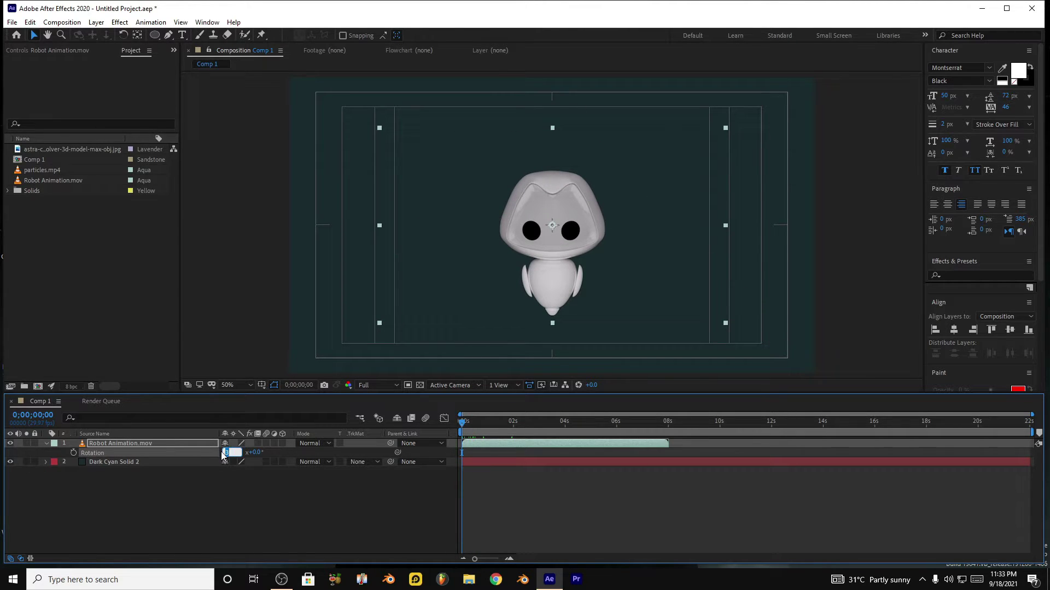
{"action": "key", "text": "Return"}
{"action": "left_click", "coordinate": [75, 453]}
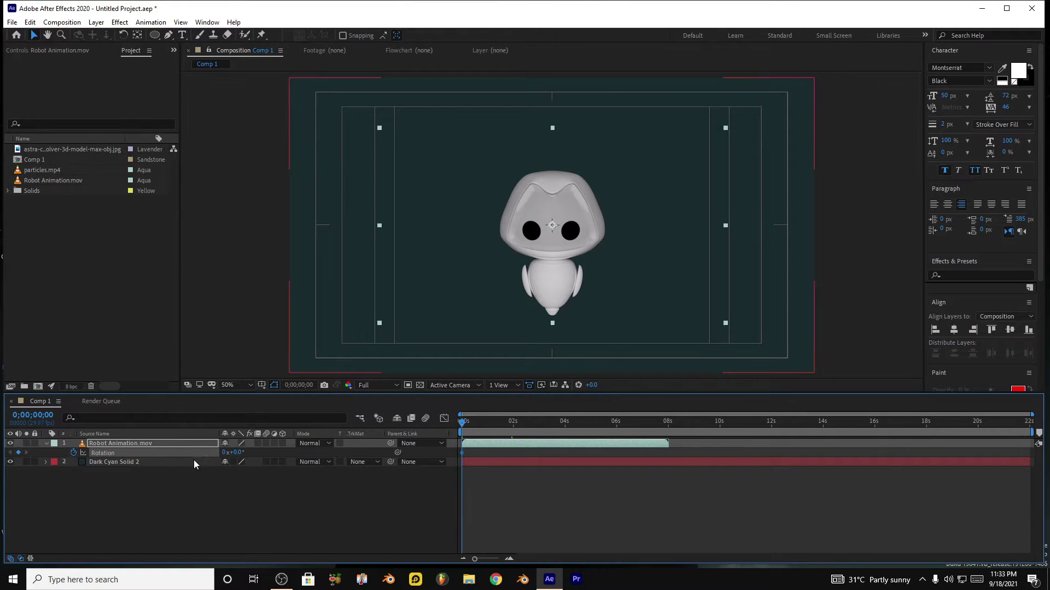
{"action": "left_click", "coordinate": [513, 424]}
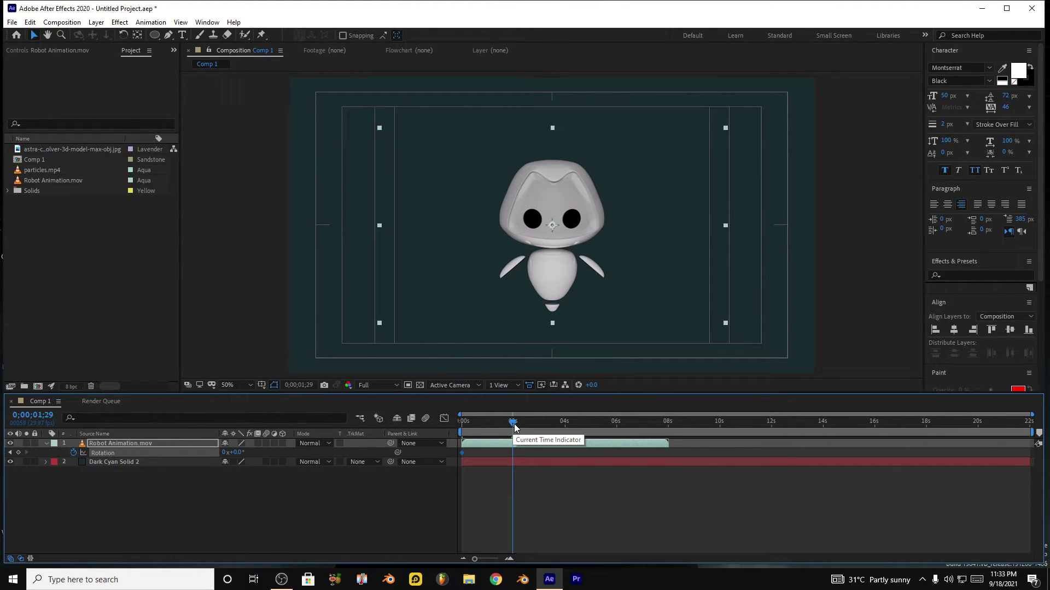
{"action": "left_click", "coordinate": [225, 452]}
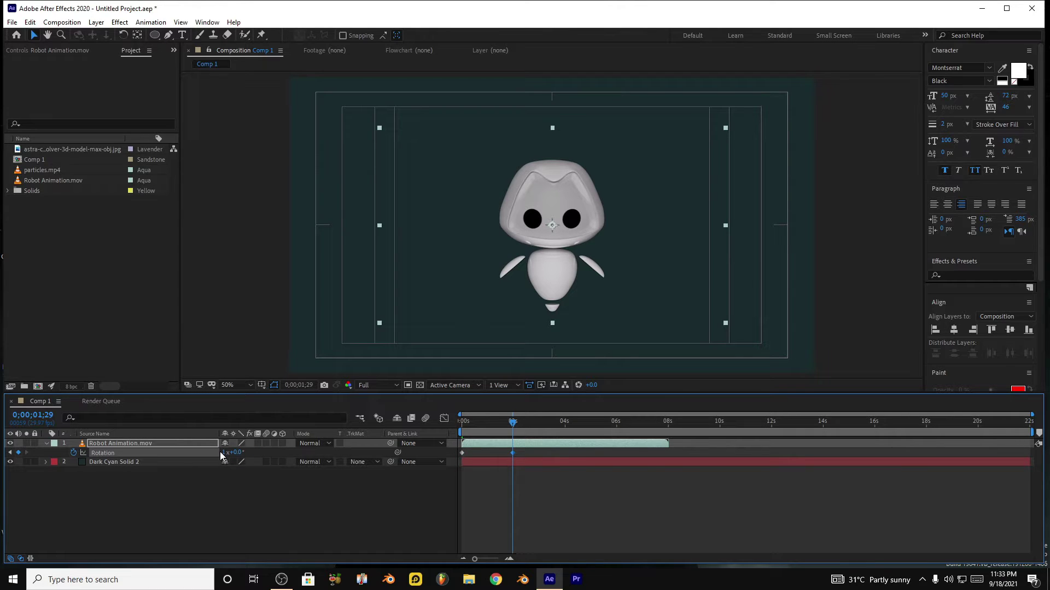
Step: Preview the two-second spin from the start, then undo the spin animation
{"action": "left_click_drag", "start_coordinate": [471, 424], "coordinate": [454, 430]}
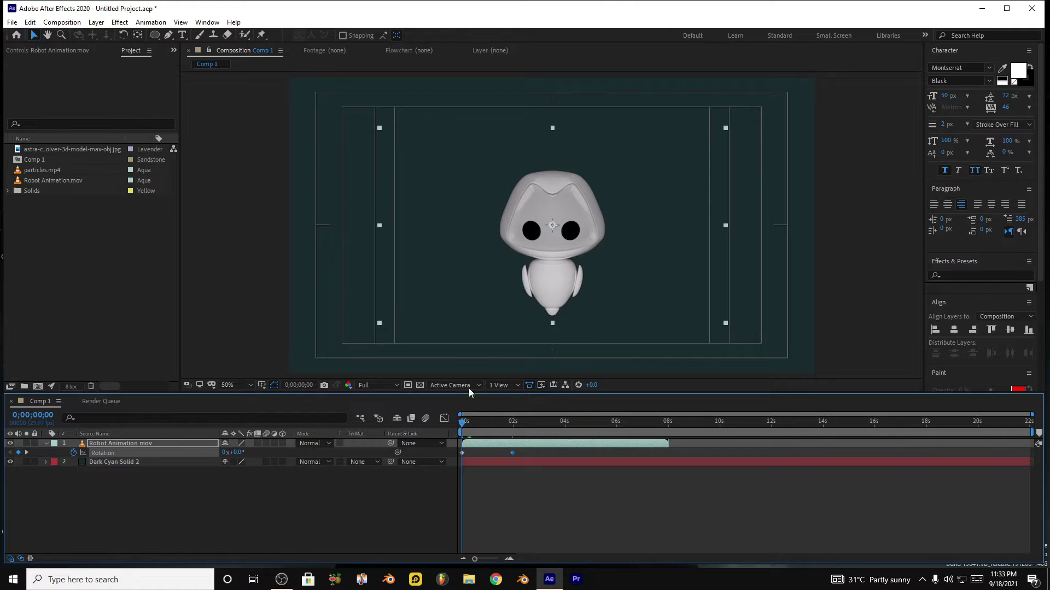
{"action": "key", "text": "space"}
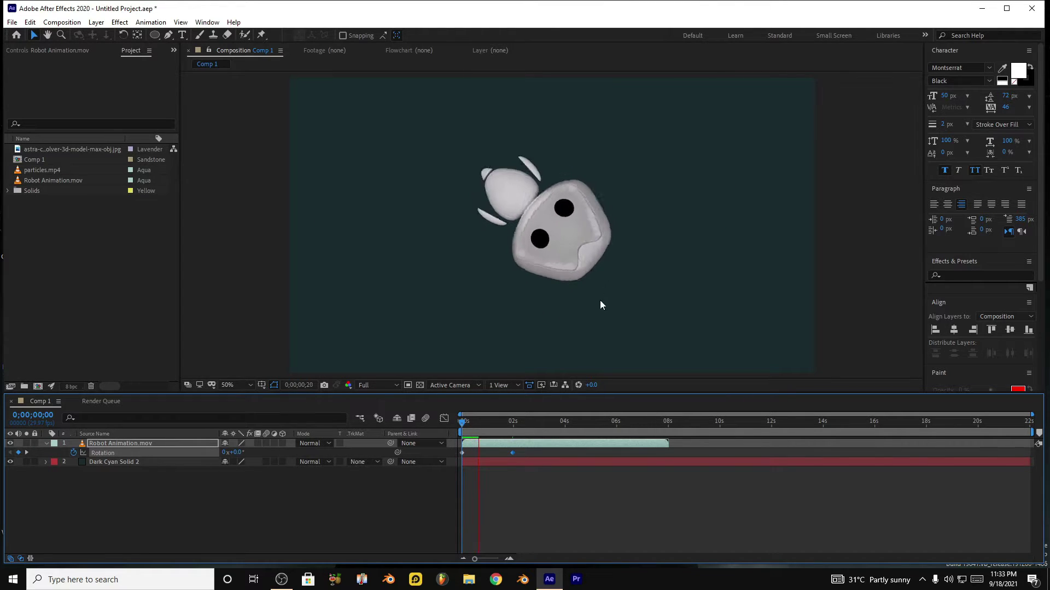
{"action": "key", "text": "space"}
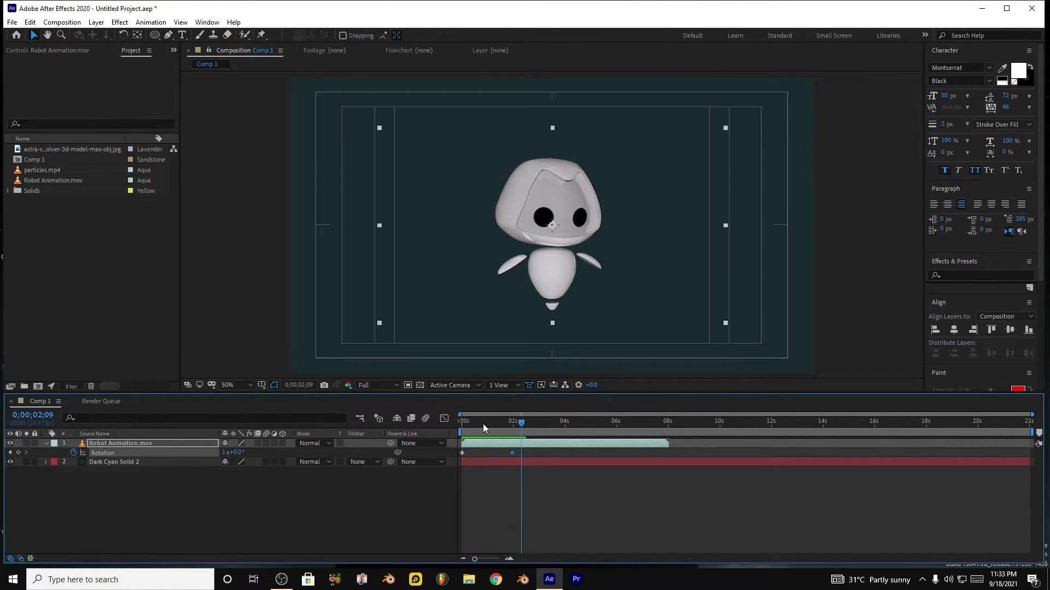
{"action": "left_click_drag", "start_coordinate": [483, 424], "coordinate": [451, 431]}
{"action": "key", "text": "space"}
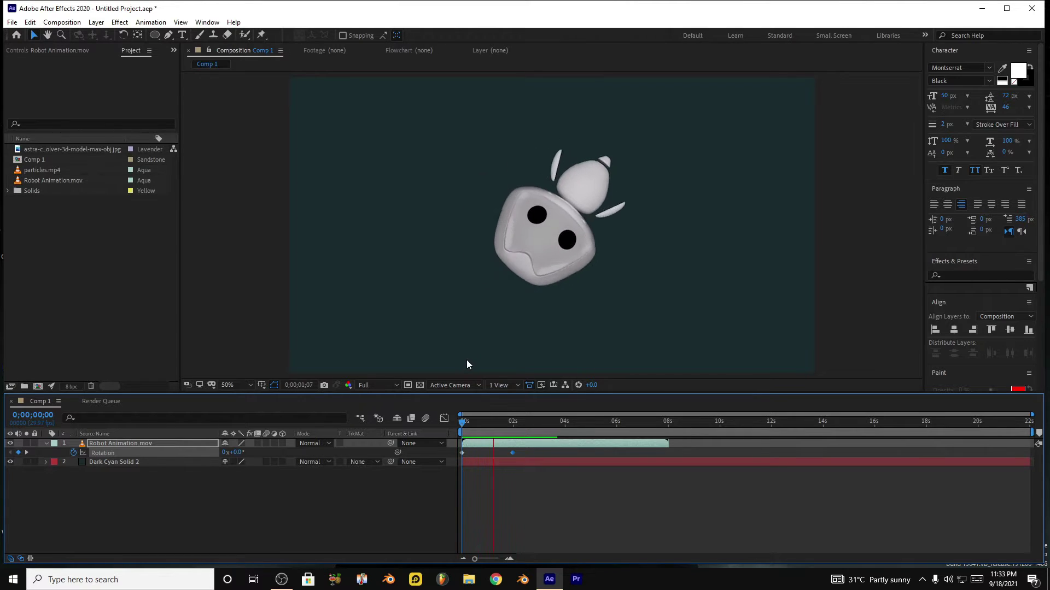
{"action": "key", "text": "space"}
{"action": "key", "text": "ctrl+z"}
Step: Keyframe the robot's Scale to grow from 66% to a larger size at two seconds
{"action": "key", "text": "s"}
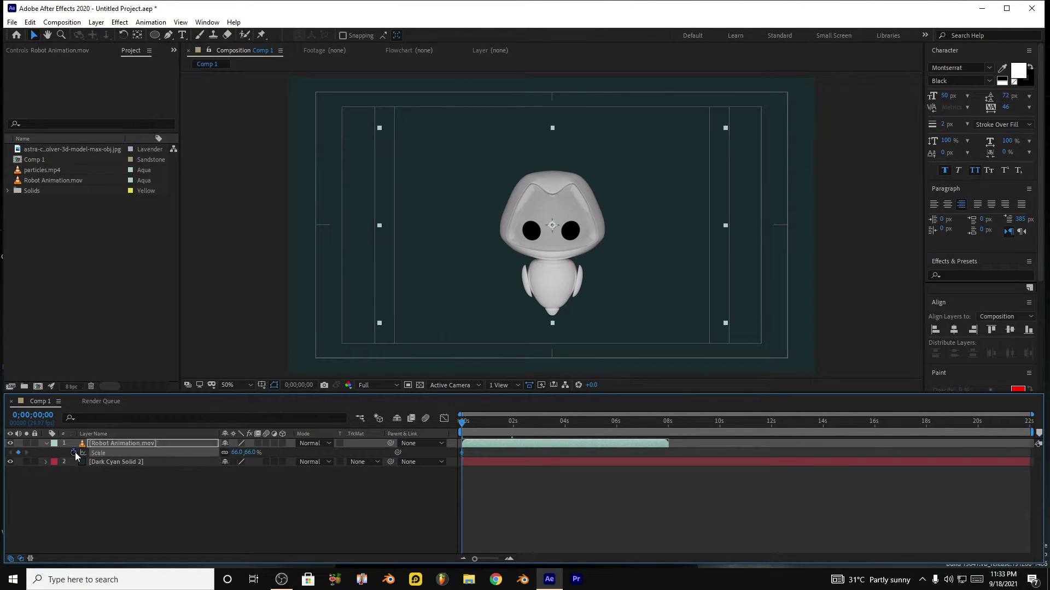
{"action": "left_click_drag", "start_coordinate": [462, 430], "coordinate": [512, 424]}
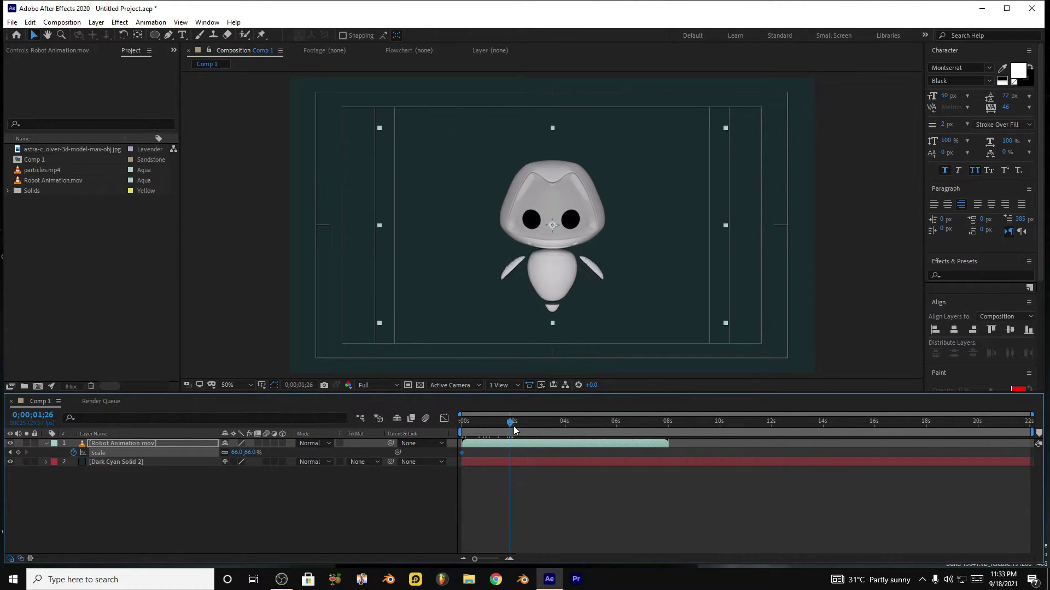
{"action": "left_click_drag", "start_coordinate": [247, 455], "coordinate": [267, 452]}
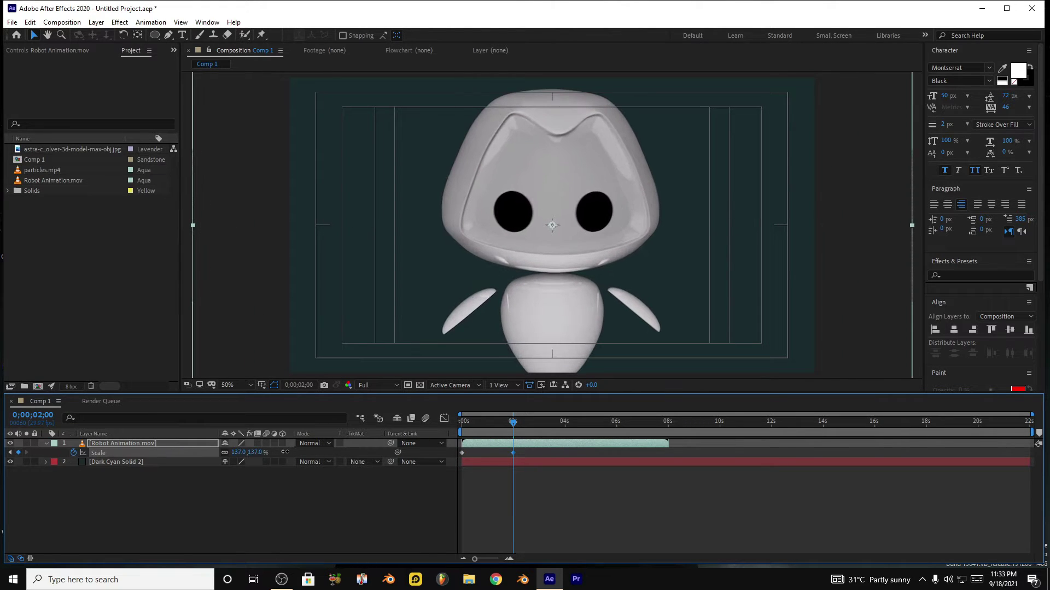
Step: Preview the grow animation, remove it, and show the Rotation property again
{"action": "left_click_drag", "start_coordinate": [471, 432], "coordinate": [450, 432]}
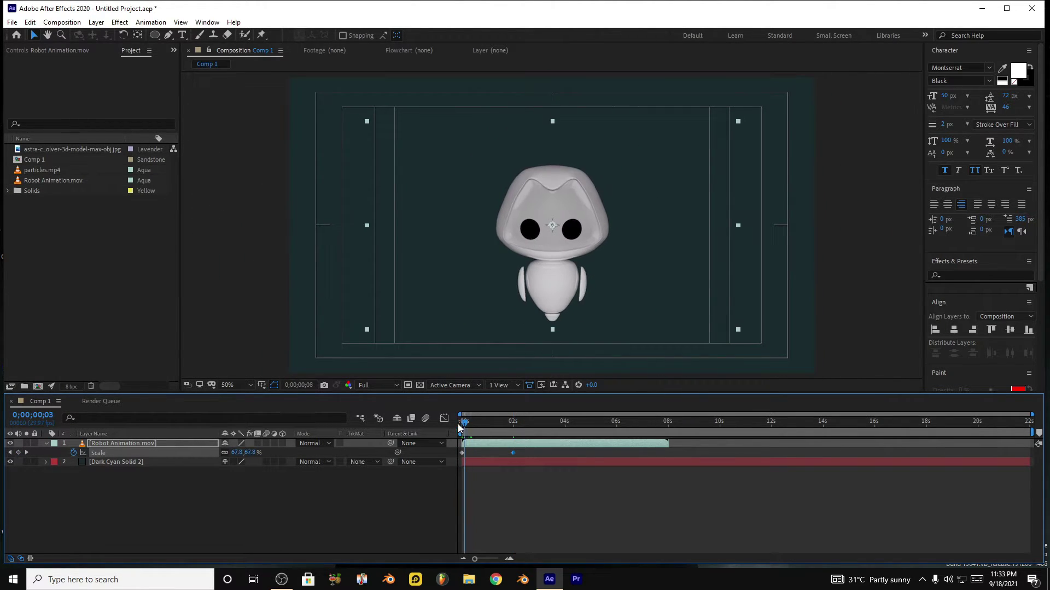
{"action": "key", "text": "space"}
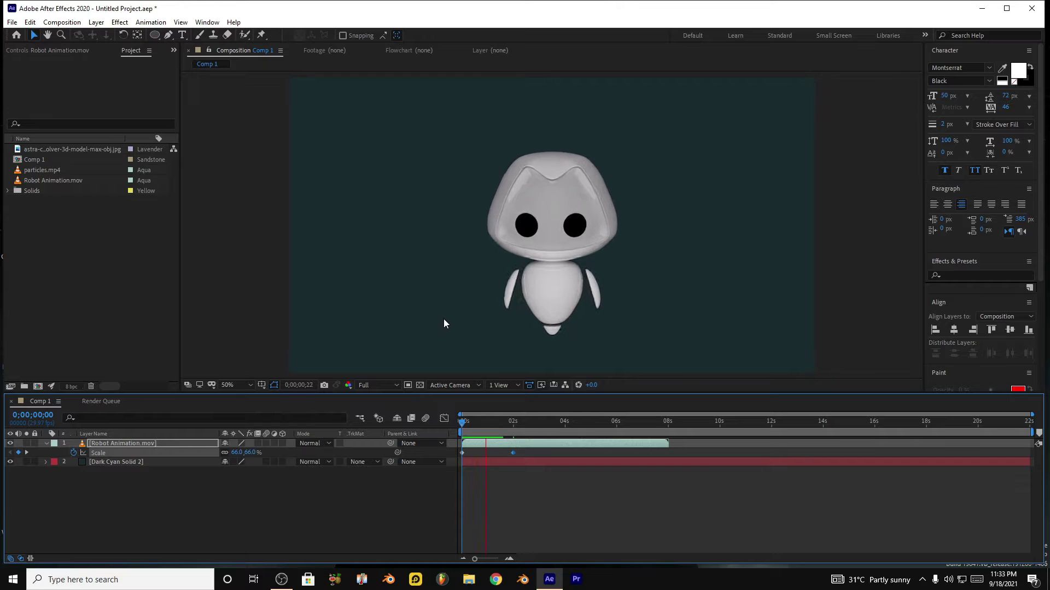
{"action": "key", "text": "space"}
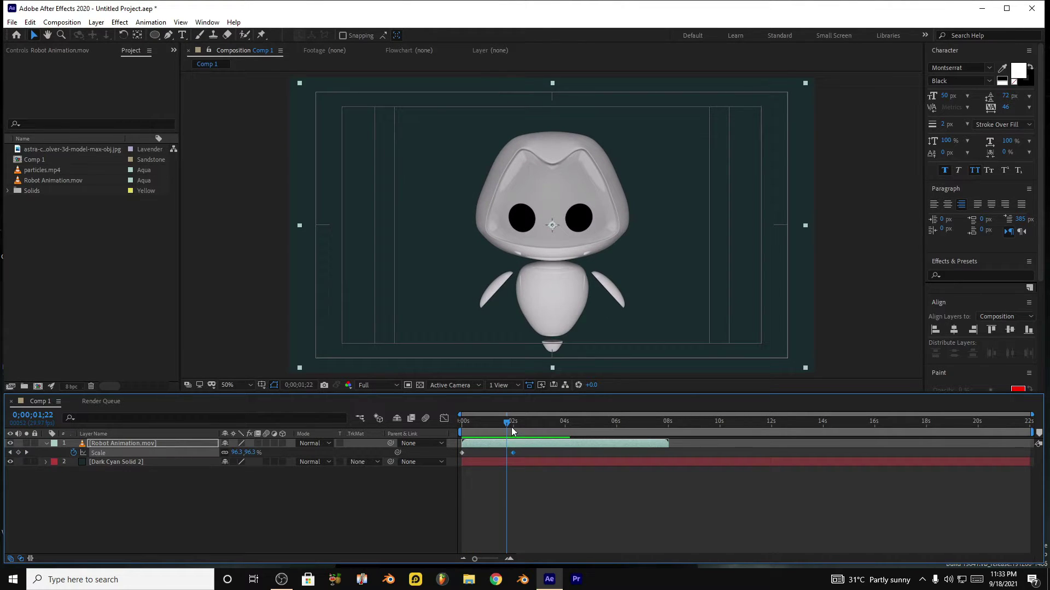
{"action": "left_click_drag", "start_coordinate": [509, 422], "coordinate": [459, 428]}
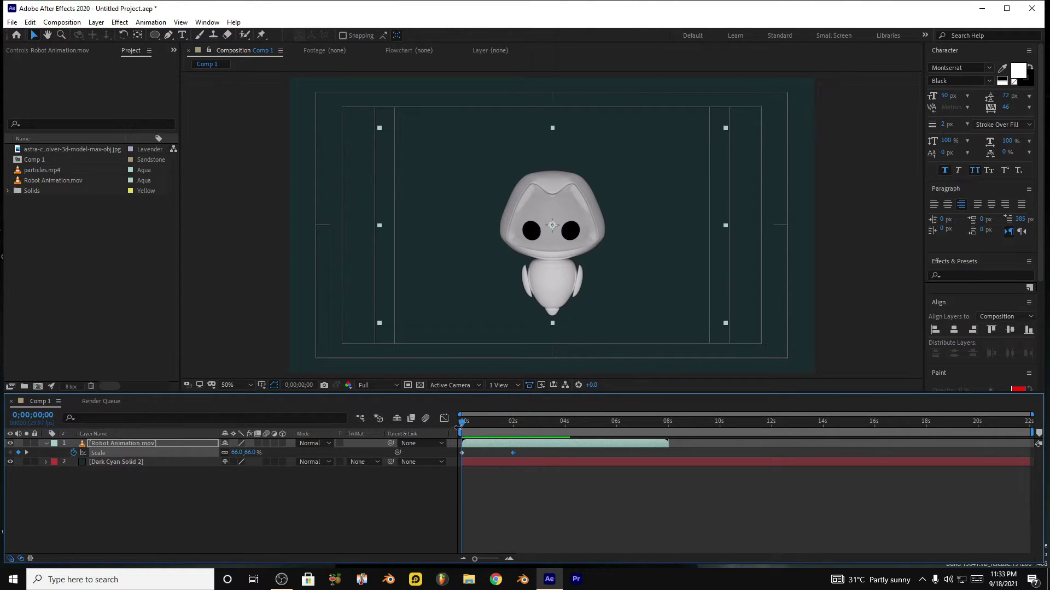
{"action": "key", "text": "ctrl+z"}
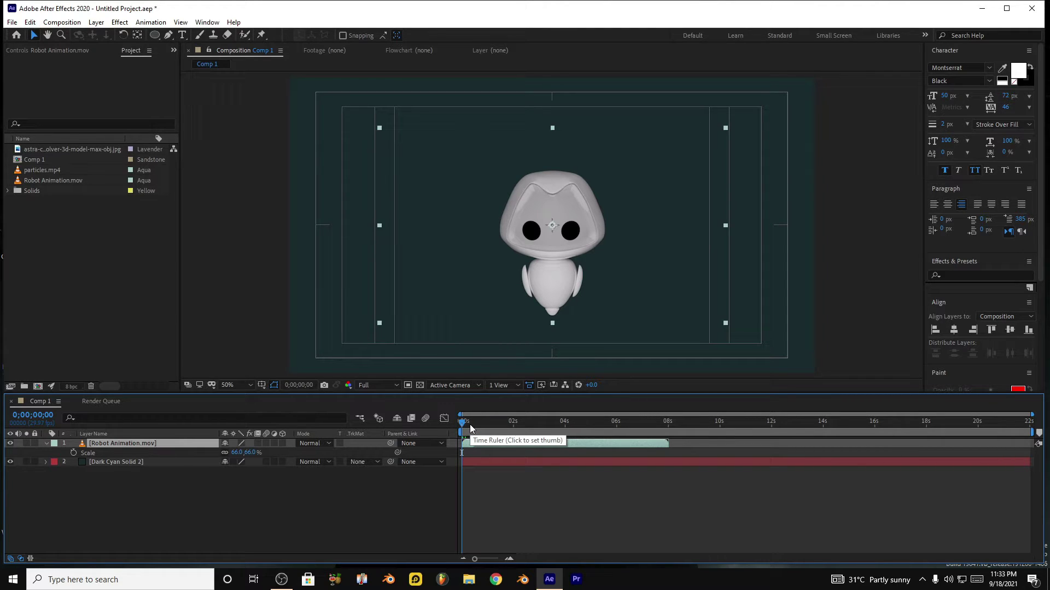
{"action": "key", "text": "r"}
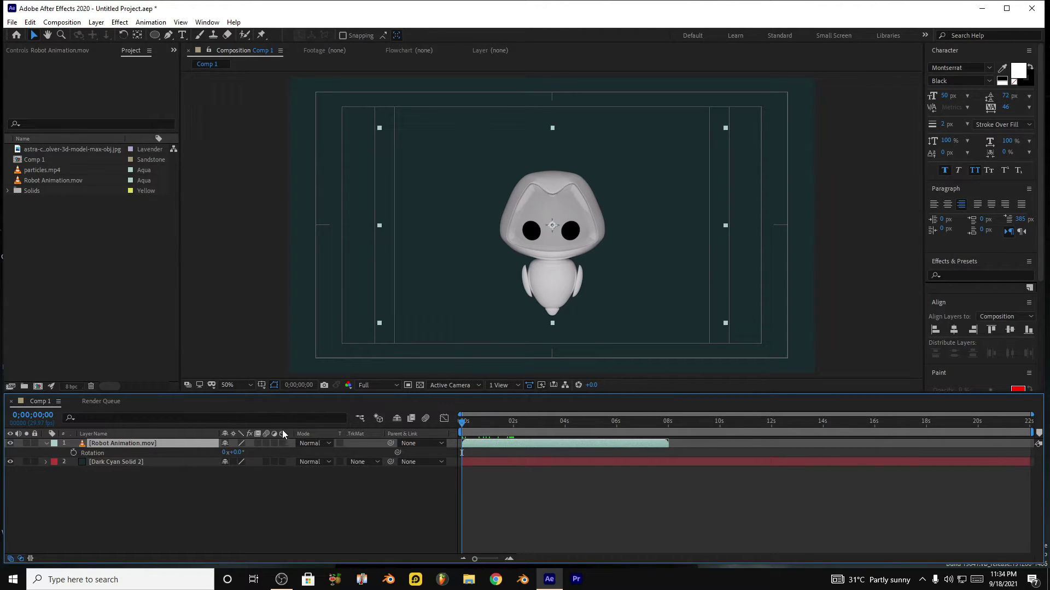
Step: Make the robot a 3D layer and tilt it around its X, Y and Z axes
{"action": "left_click", "coordinate": [283, 442]}
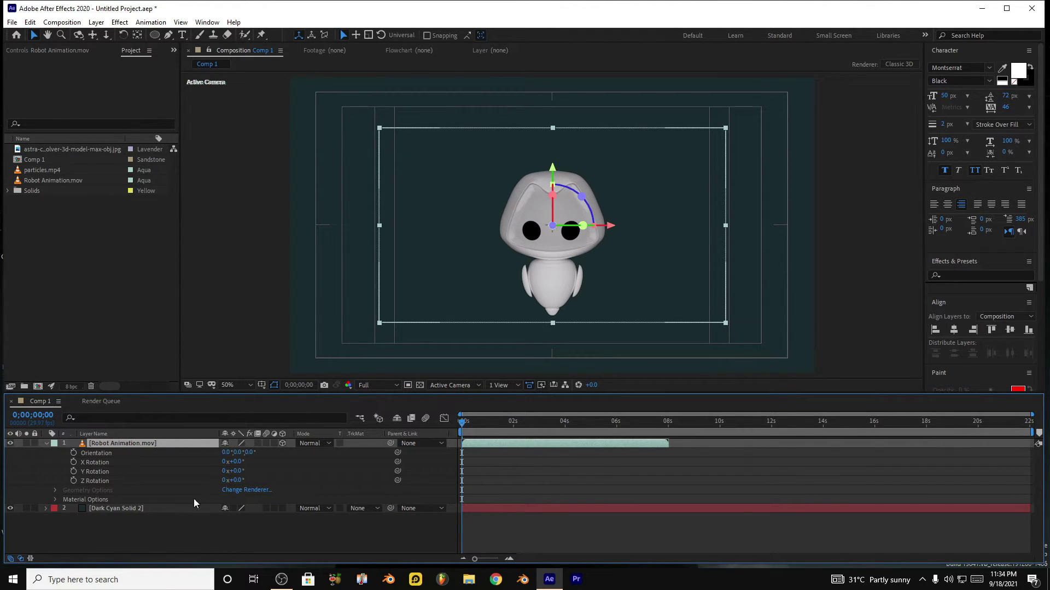
{"action": "mouse_move", "coordinate": [236, 462]}
{"action": "left_mouse_down"}
{"action": "mouse_move", "coordinate": [269, 458]}
{"action": "mouse_move", "coordinate": [246, 459]}
{"action": "left_mouse_up"}
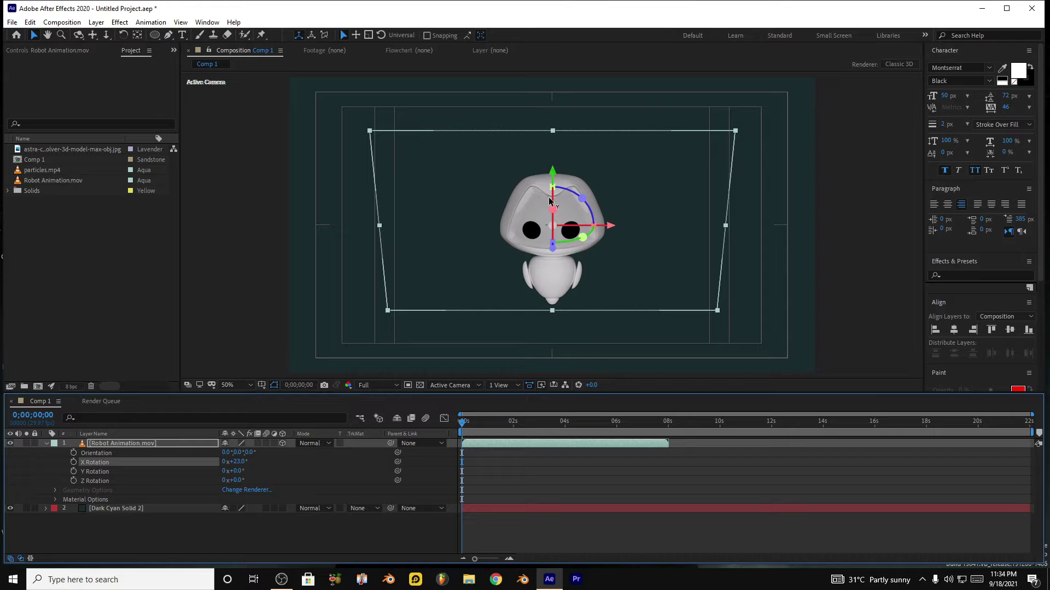
{"action": "left_click_drag", "start_coordinate": [547, 210], "coordinate": [552, 199]}
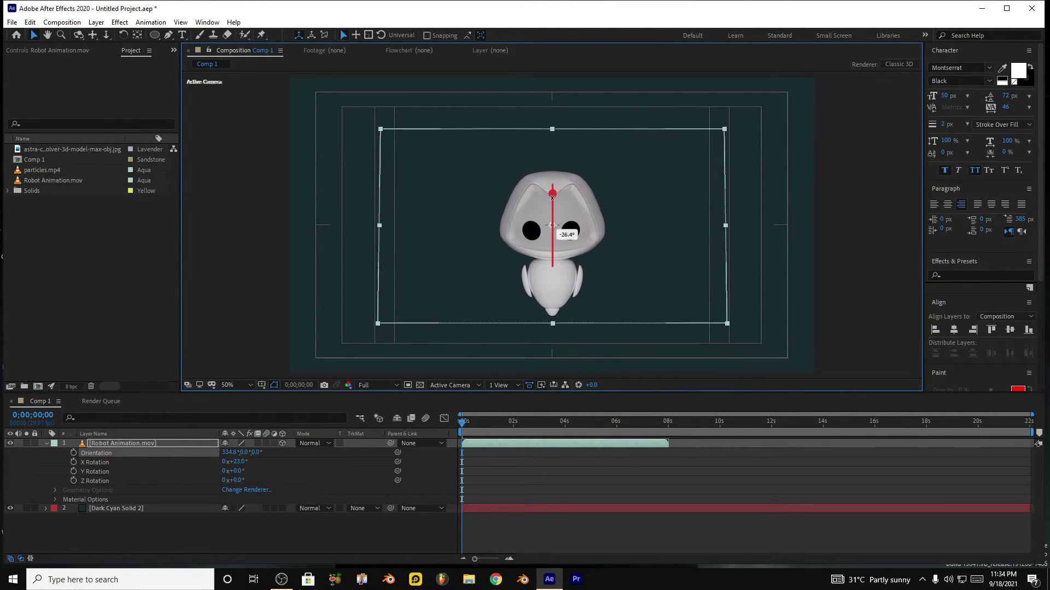
{"action": "mouse_move", "coordinate": [236, 471]}
{"action": "left_mouse_down"}
{"action": "mouse_move", "coordinate": [261, 469]}
{"action": "mouse_move", "coordinate": [236, 471]}
{"action": "left_mouse_up"}
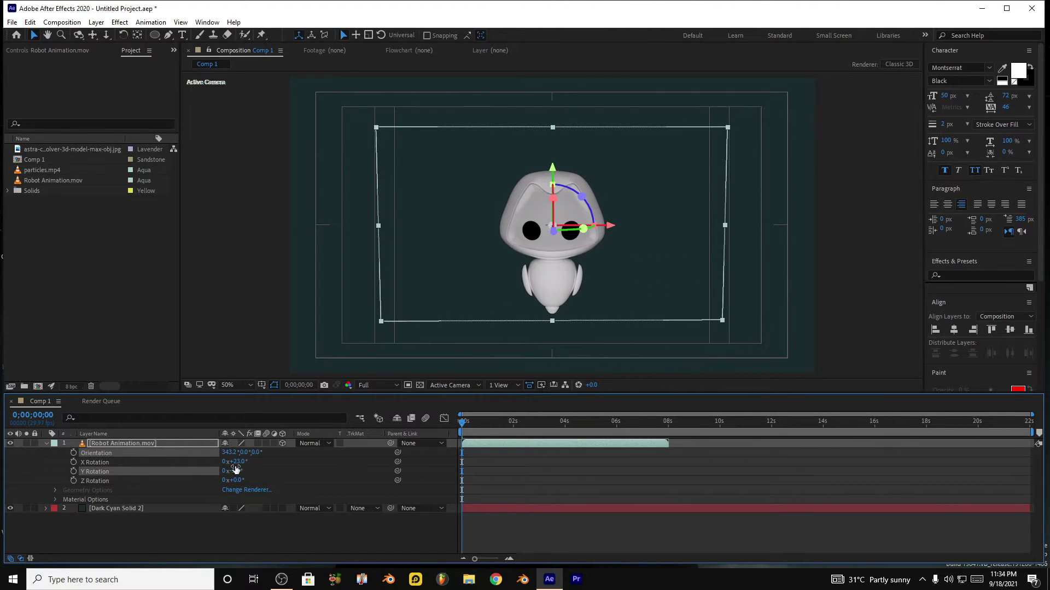
{"action": "left_click_drag", "start_coordinate": [583, 228], "coordinate": [581, 232]}
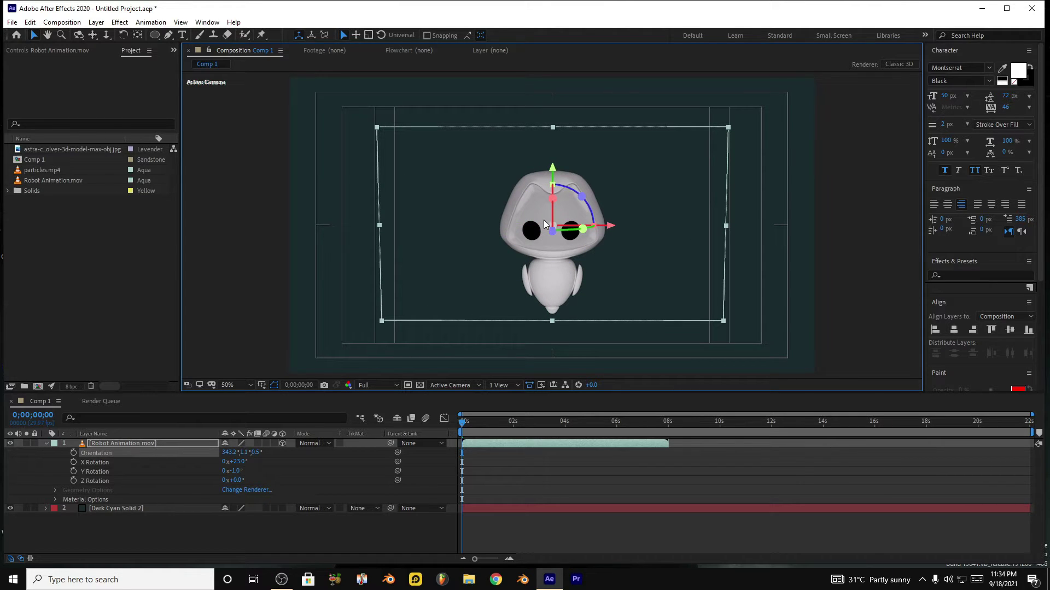
{"action": "mouse_move", "coordinate": [233, 480]}
{"action": "left_mouse_down"}
{"action": "mouse_move", "coordinate": [234, 471]}
{"action": "mouse_move", "coordinate": [224, 480]}
{"action": "left_mouse_up"}
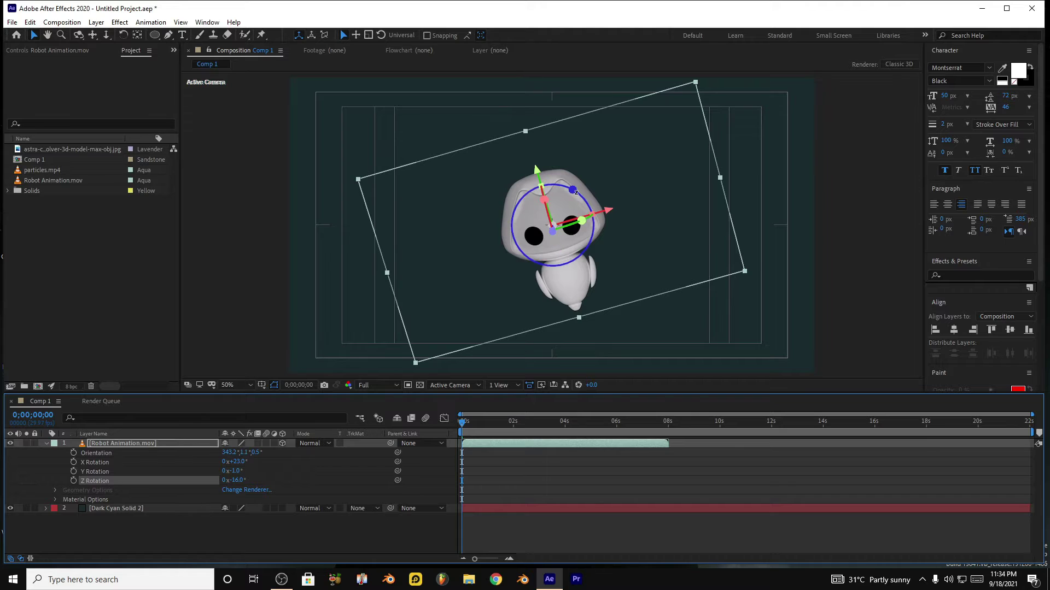
{"action": "mouse_move", "coordinate": [566, 187]}
{"action": "left_mouse_down"}
{"action": "mouse_move", "coordinate": [552, 225]}
{"action": "mouse_move", "coordinate": [565, 215]}
{"action": "mouse_move", "coordinate": [532, 257]}
{"action": "left_mouse_up"}
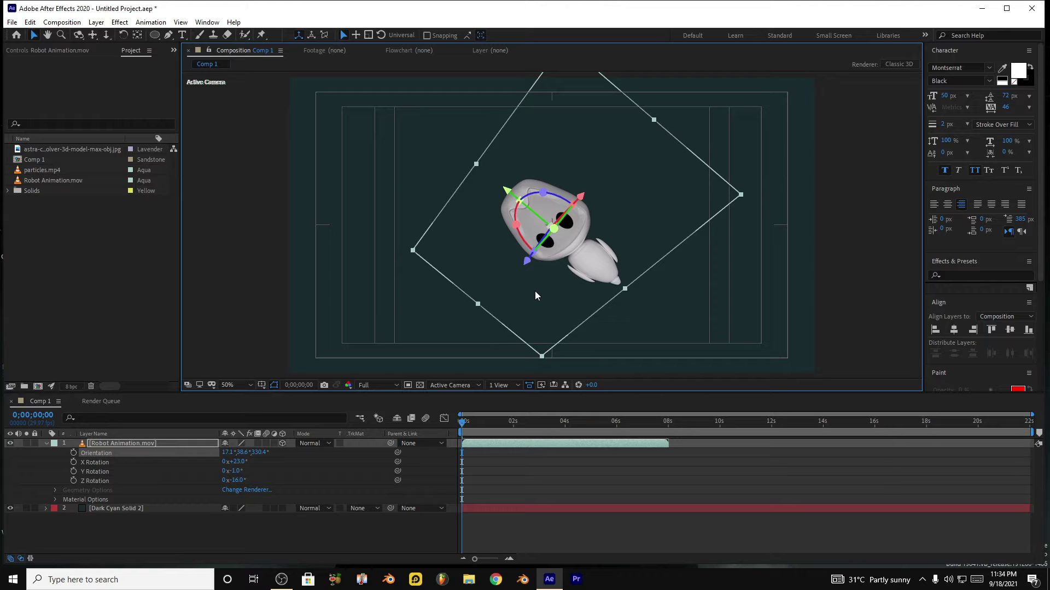
Step: Revert the robot to a flat 2D layer and expand its Transform group
{"action": "key", "text": "ctrl+z"}
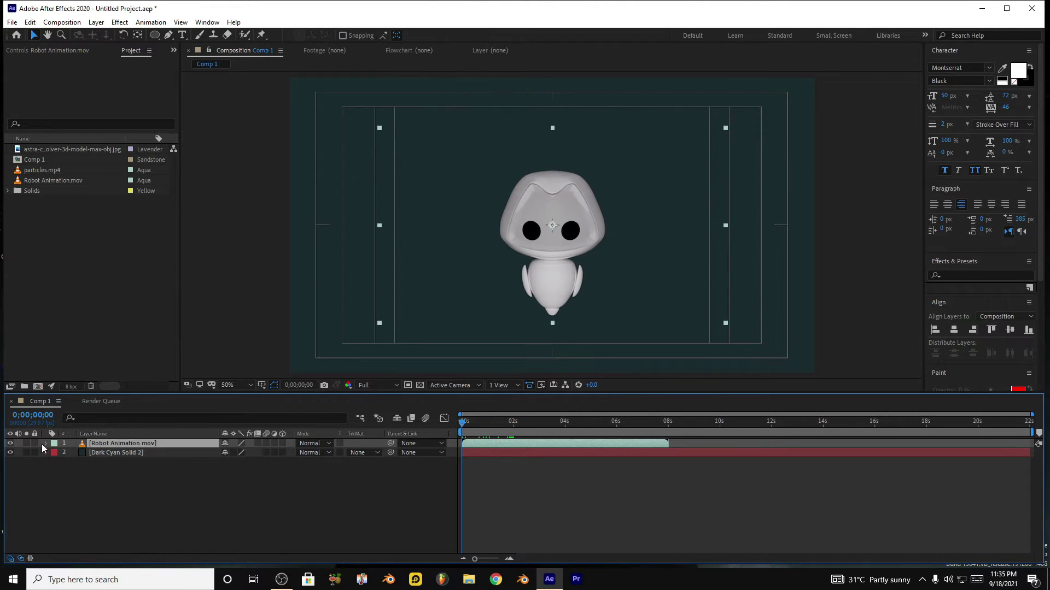
{"action": "left_click", "coordinate": [46, 443]}
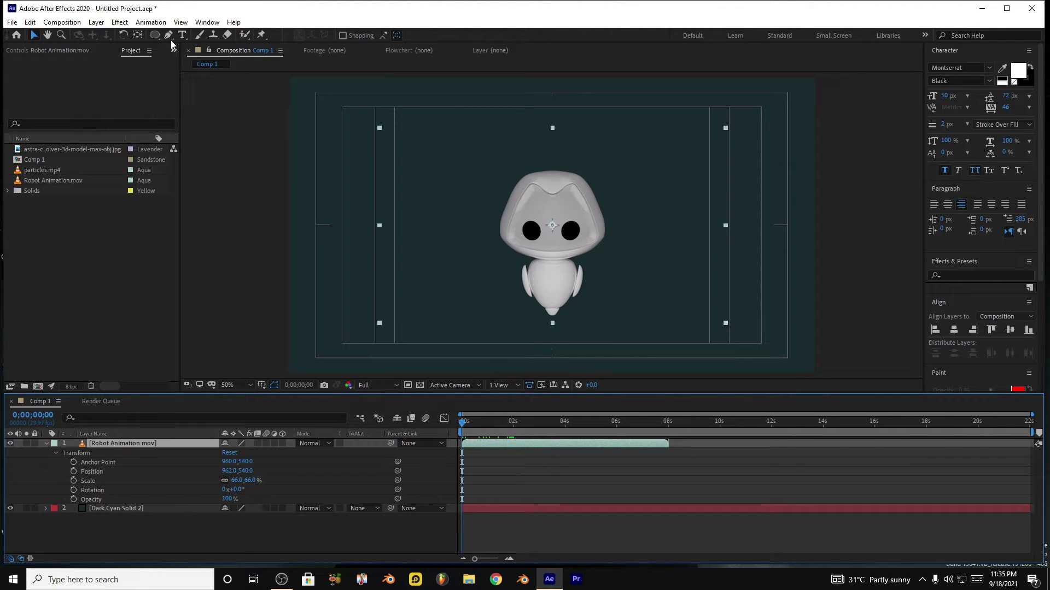
Step: Draw a small red rectangle left of the robot and a taller rectangle directly beneath it
{"action": "left_click", "coordinate": [156, 38]}
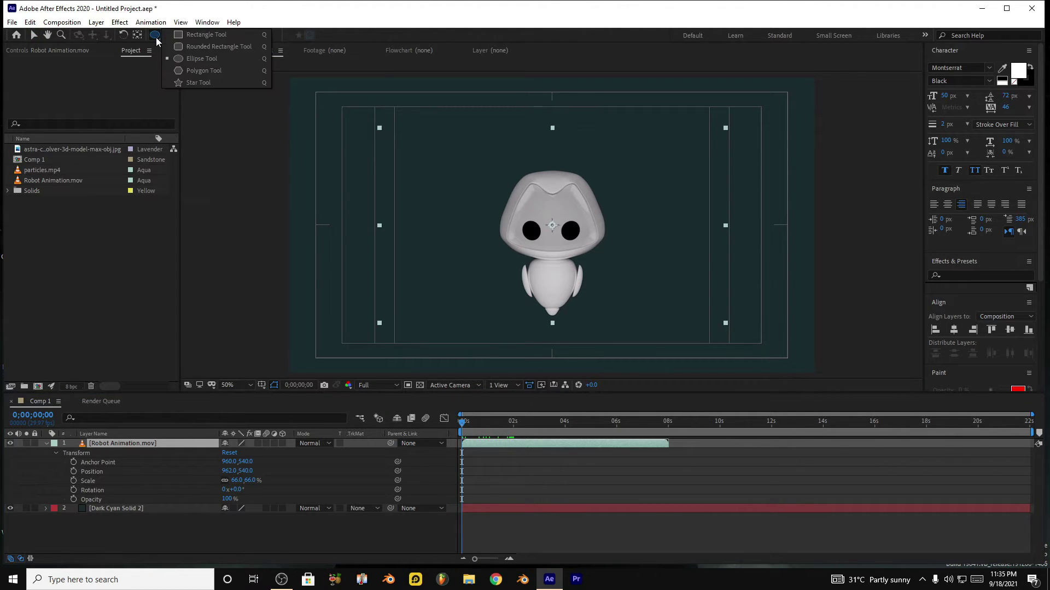
{"action": "left_click_drag", "start_coordinate": [156, 37], "coordinate": [208, 46]}
{"action": "left_click", "coordinate": [419, 139]}
{"action": "left_click_drag", "start_coordinate": [419, 134], "coordinate": [436, 181]}
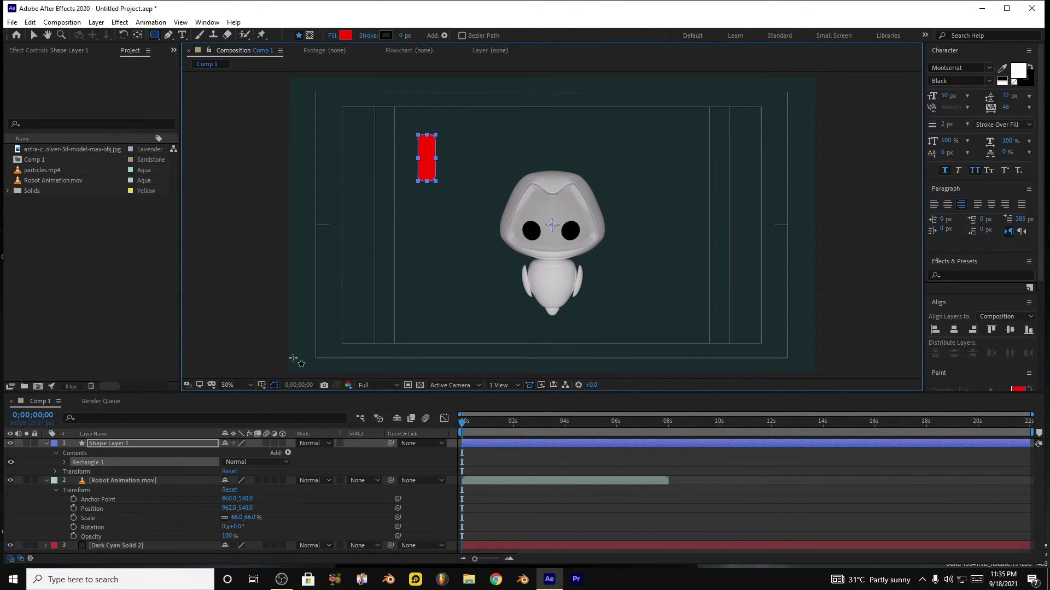
{"action": "left_click", "coordinate": [298, 471]}
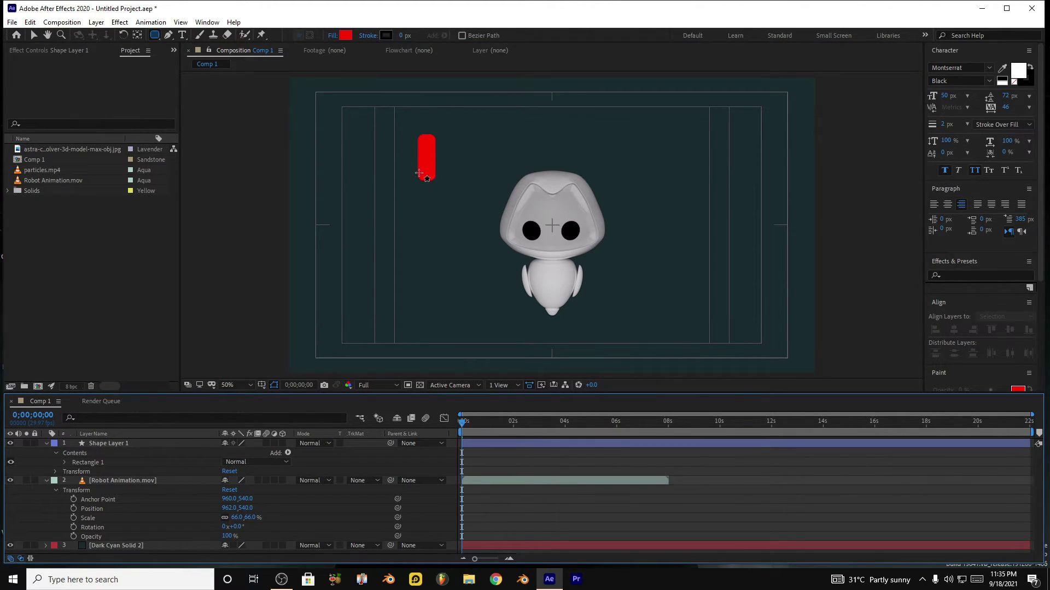
{"action": "left_click_drag", "start_coordinate": [417, 174], "coordinate": [433, 258]}
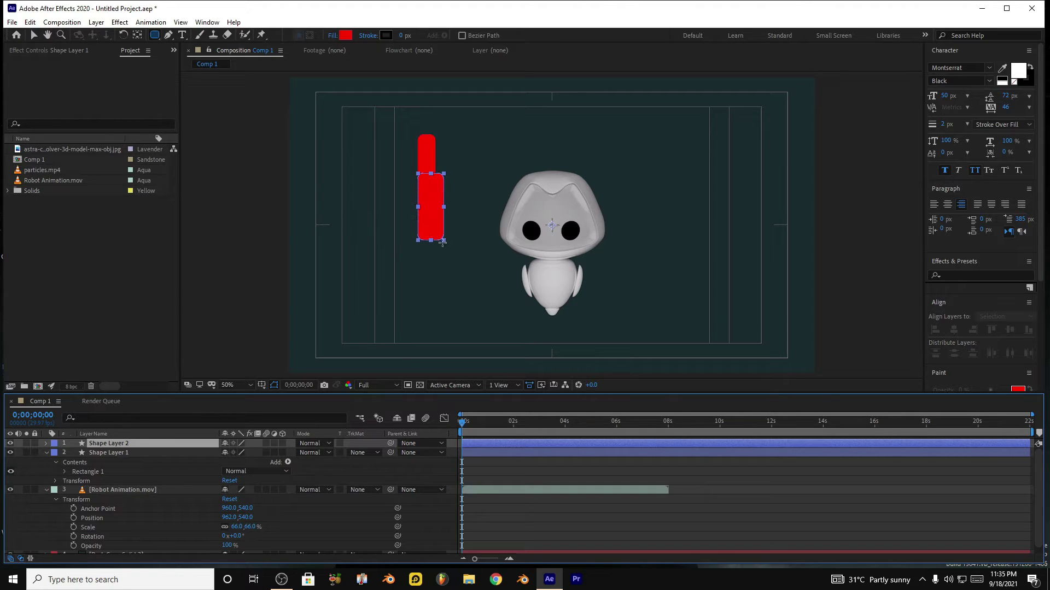
Step: Change the lower rectangle's fill colour to cyan and reselect its layer
{"action": "left_click", "coordinate": [345, 35]}
{"action": "left_click", "coordinate": [254, 391]}
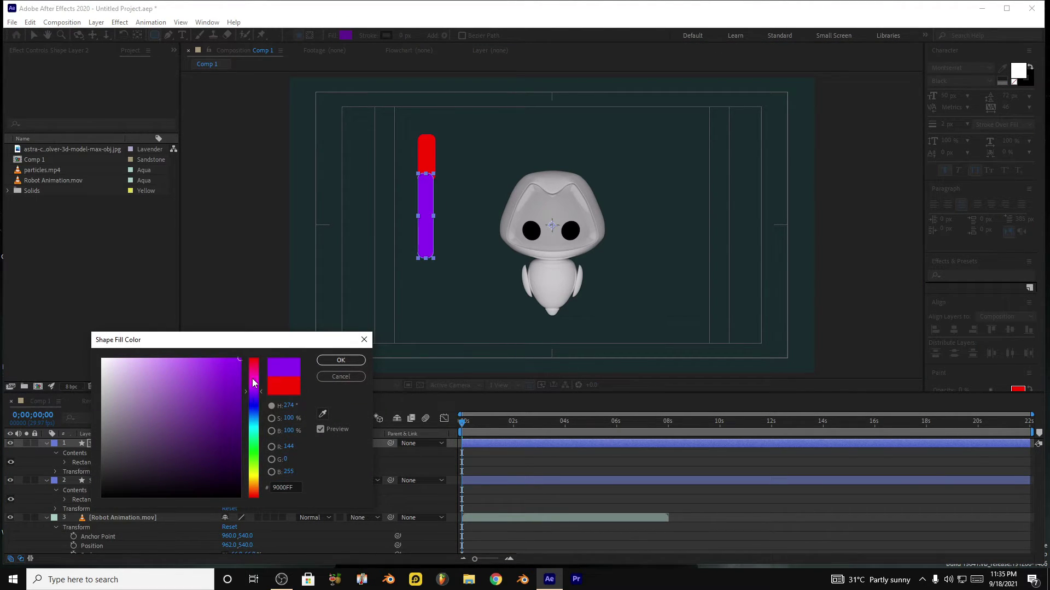
{"action": "left_click_drag", "start_coordinate": [254, 382], "coordinate": [255, 428]}
{"action": "left_click", "coordinate": [340, 360]}
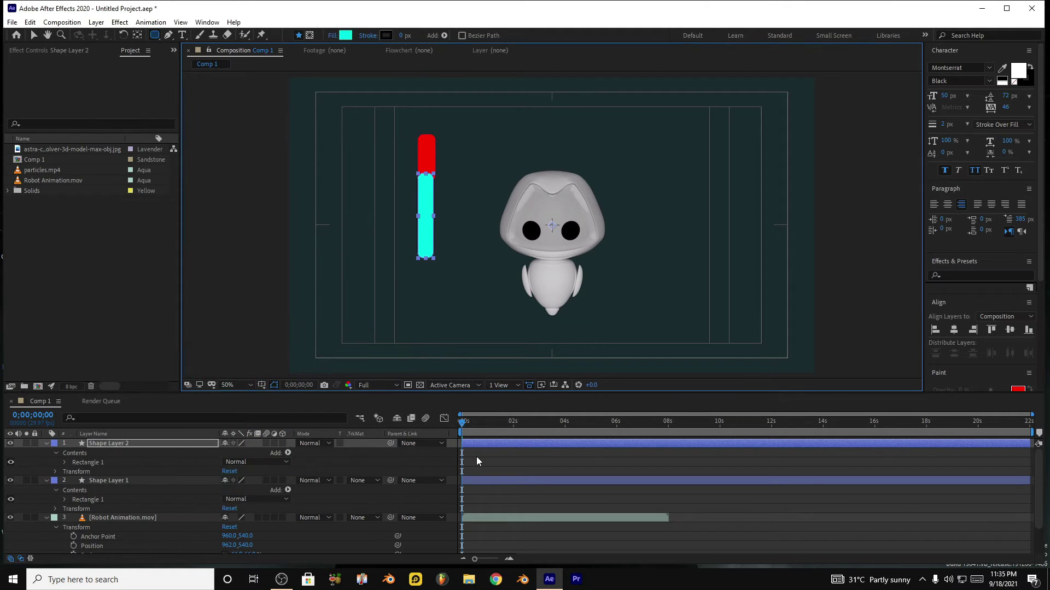
{"action": "left_click", "coordinate": [477, 457]}
{"action": "left_click", "coordinate": [139, 444]}
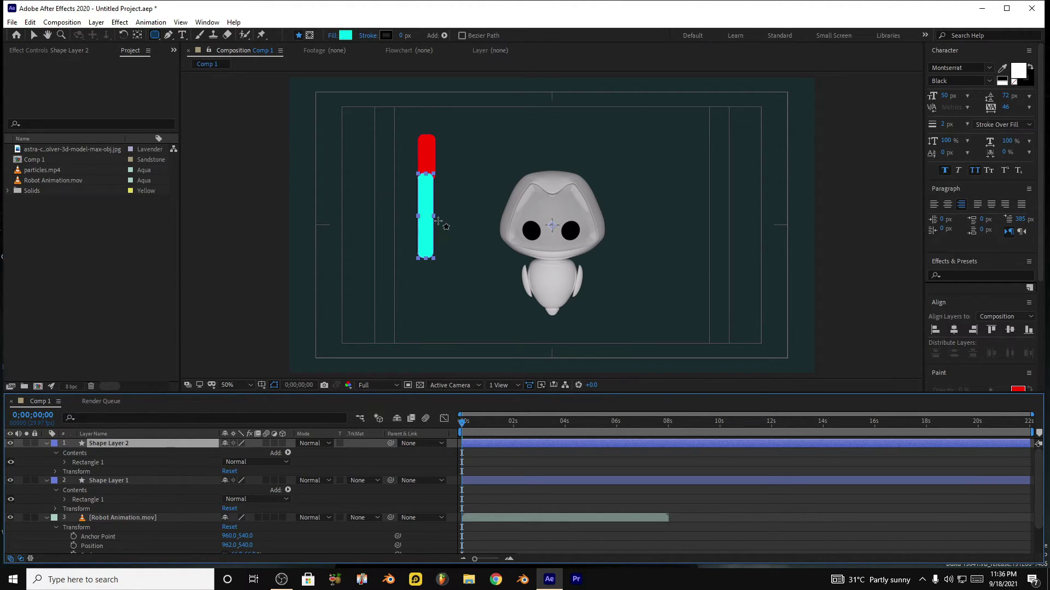
{"action": "left_click", "coordinate": [137, 36]}
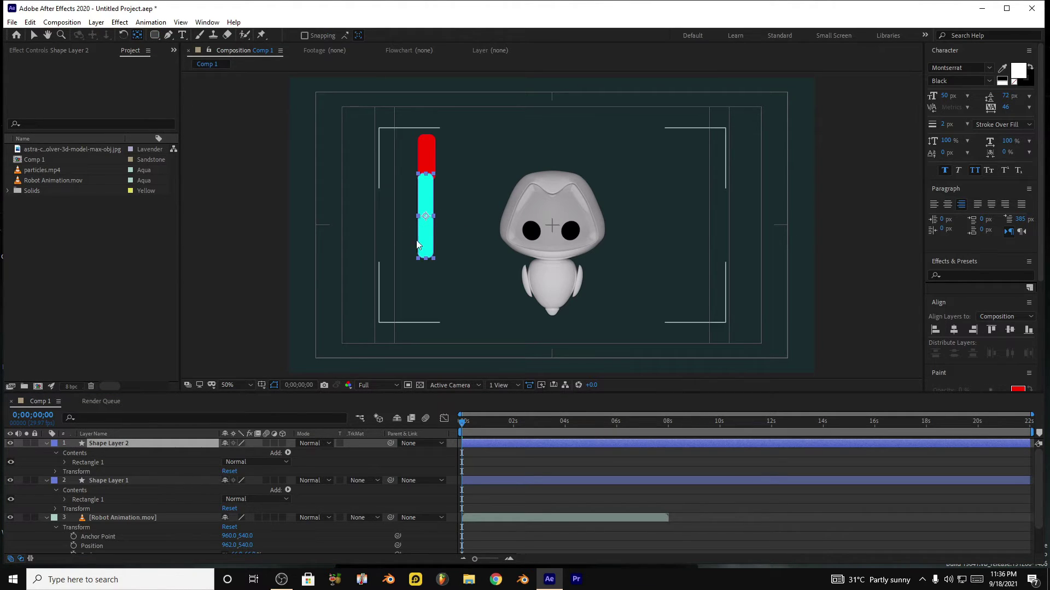
Step: Show the cyan bar's Rotation and test a clockwise tilt, then set it back upright
{"action": "key", "text": "u"}
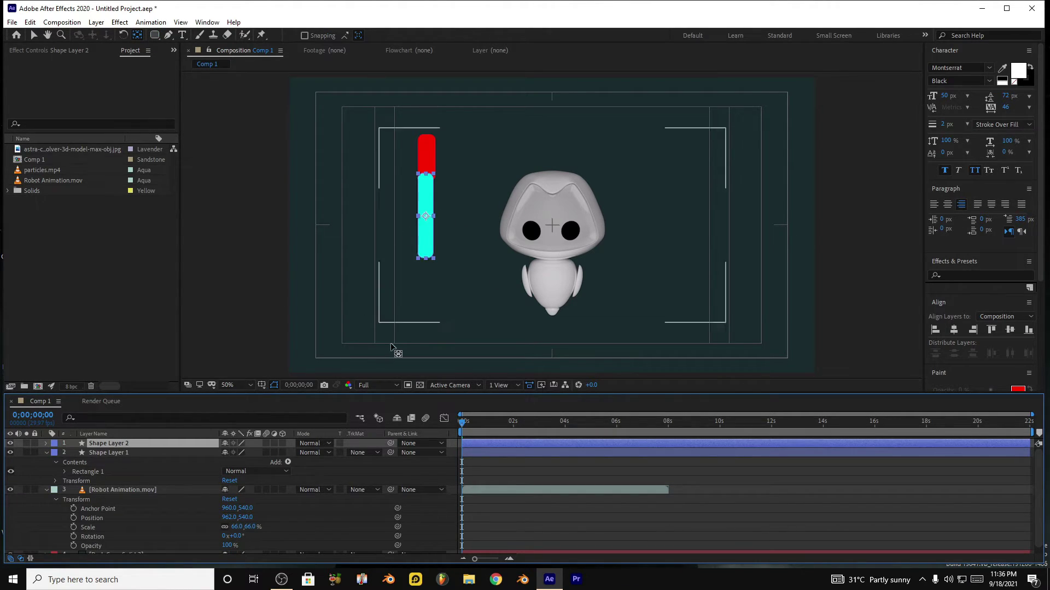
{"action": "key", "text": "r"}
{"action": "left_click_drag", "start_coordinate": [237, 452], "coordinate": [221, 451]}
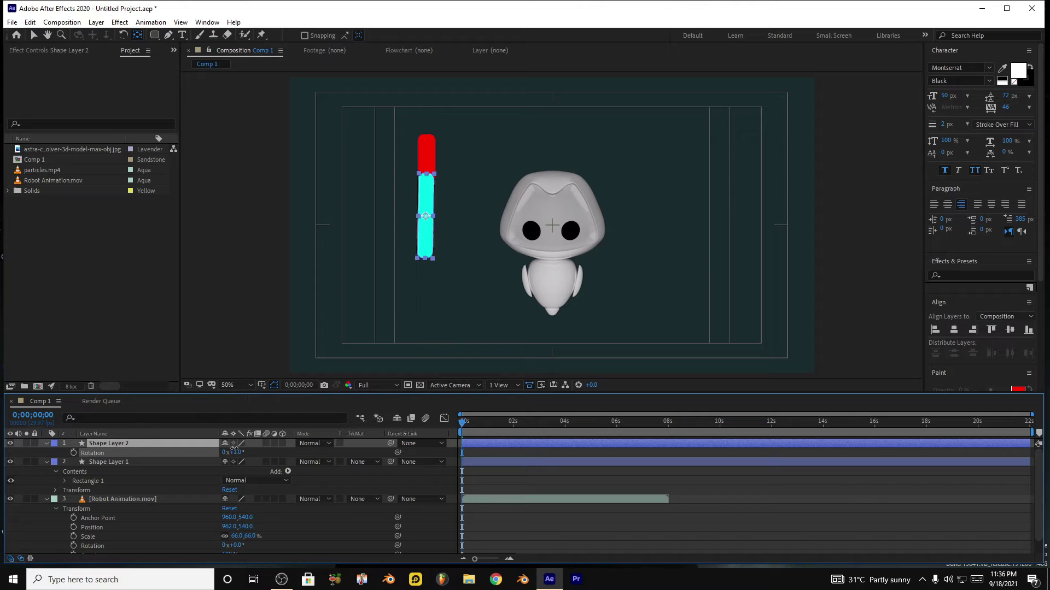
{"action": "left_click_drag", "start_coordinate": [221, 451], "coordinate": [235, 453]}
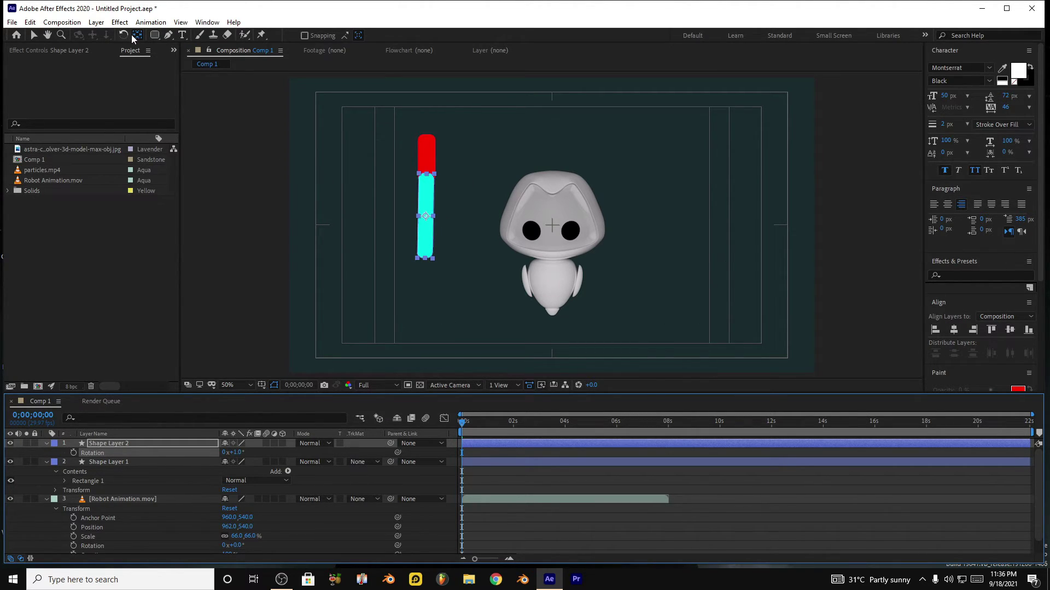
Step: Move the cyan bar's anchor point up to its top and tilt the bar around that pivot
{"action": "left_click", "coordinate": [138, 36]}
{"action": "left_click", "coordinate": [428, 216]}
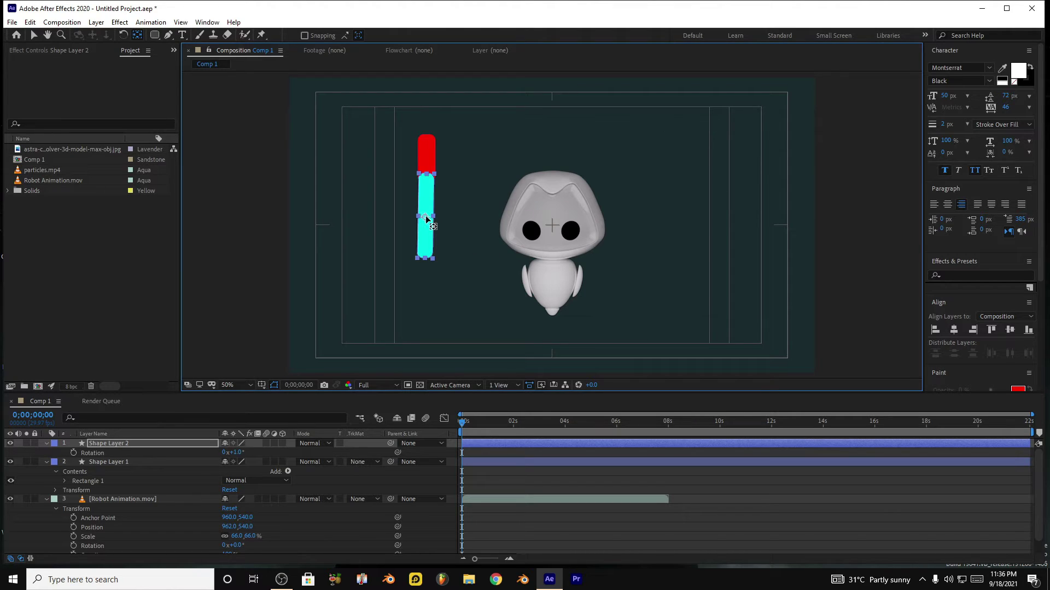
{"action": "left_click_drag", "start_coordinate": [427, 212], "coordinate": [427, 184]}
{"action": "left_click", "coordinate": [172, 442]}
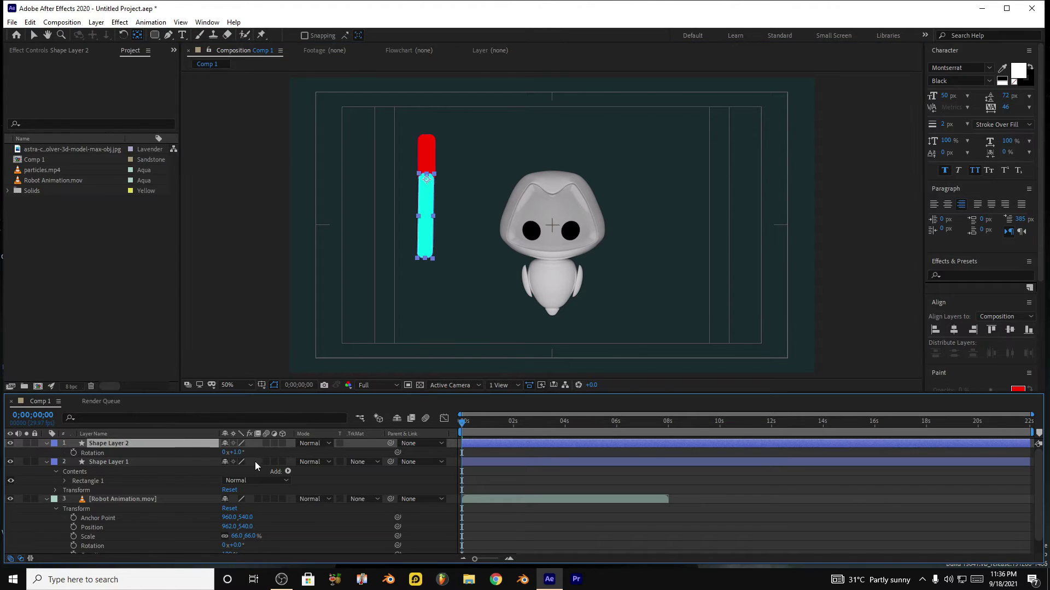
{"action": "mouse_move", "coordinate": [228, 453]}
{"action": "left_mouse_down"}
{"action": "mouse_move", "coordinate": [211, 446]}
{"action": "mouse_move", "coordinate": [234, 447]}
{"action": "left_mouse_up"}
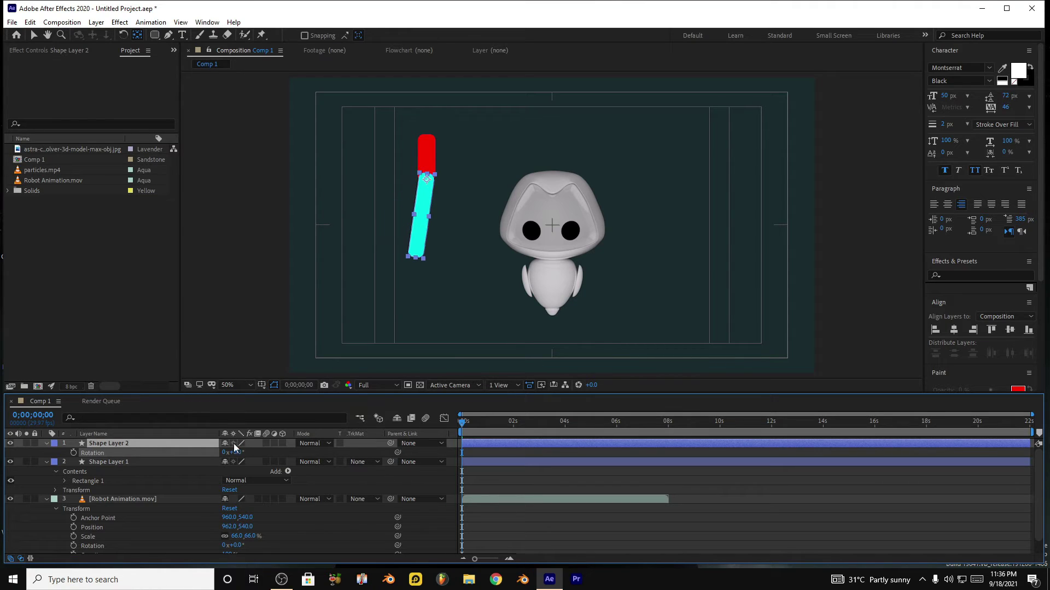
Step: Adjust the cyan bar's scale slightly, save the project, then delete both bar shape layers
{"action": "key", "text": "s"}
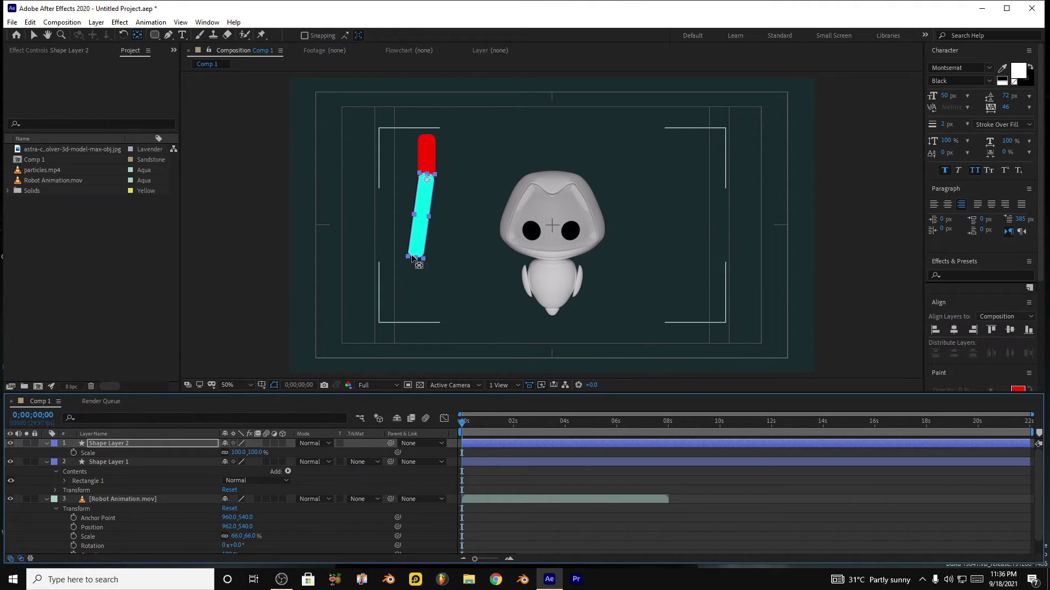
{"action": "left_click", "coordinate": [412, 256]}
{"action": "mouse_move", "coordinate": [255, 454]}
{"action": "left_mouse_down"}
{"action": "mouse_move", "coordinate": [225, 451]}
{"action": "mouse_move", "coordinate": [255, 452]}
{"action": "left_mouse_up"}
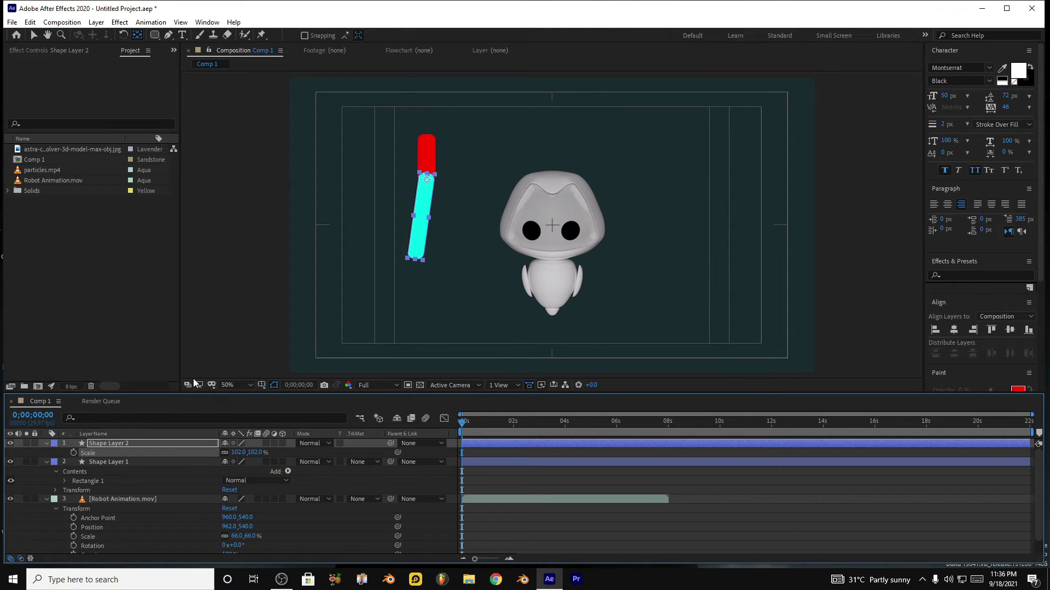
{"action": "key", "text": "ctrl+s"}
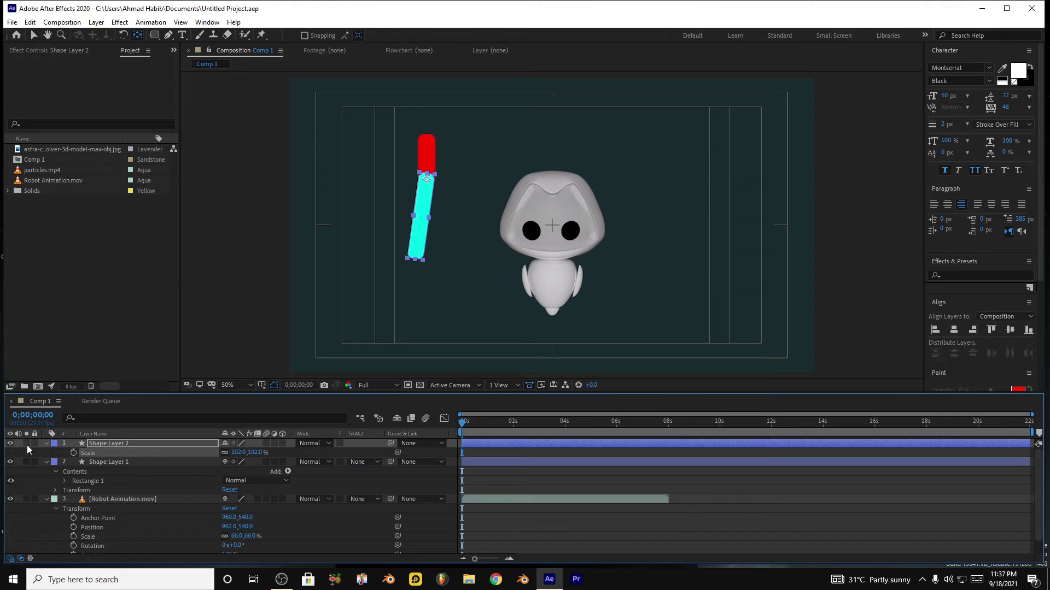
{"action": "key", "text": "Delete"}
Step: Shift the robot layer by editing its Anchor Point X and Y values
{"action": "left_click", "coordinate": [104, 442]}
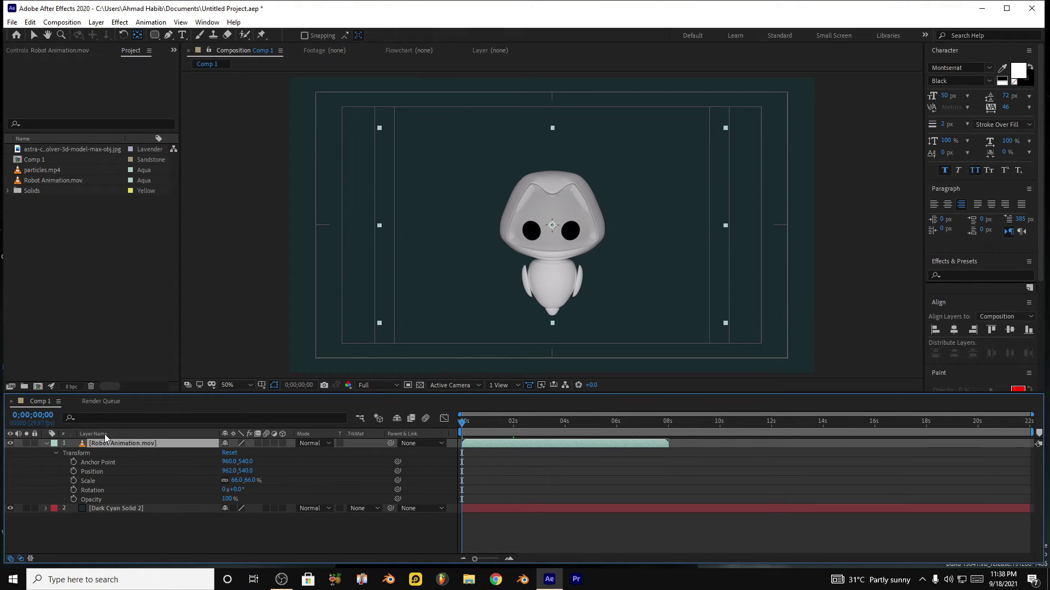
{"action": "key", "text": "a"}
{"action": "mouse_move", "coordinate": [235, 452]}
{"action": "left_mouse_down"}
{"action": "mouse_move", "coordinate": [205, 452]}
{"action": "mouse_move", "coordinate": [267, 454]}
{"action": "mouse_move", "coordinate": [109, 453]}
{"action": "left_mouse_up"}
{"action": "left_click_drag", "start_coordinate": [244, 452], "coordinate": [76, 460]}
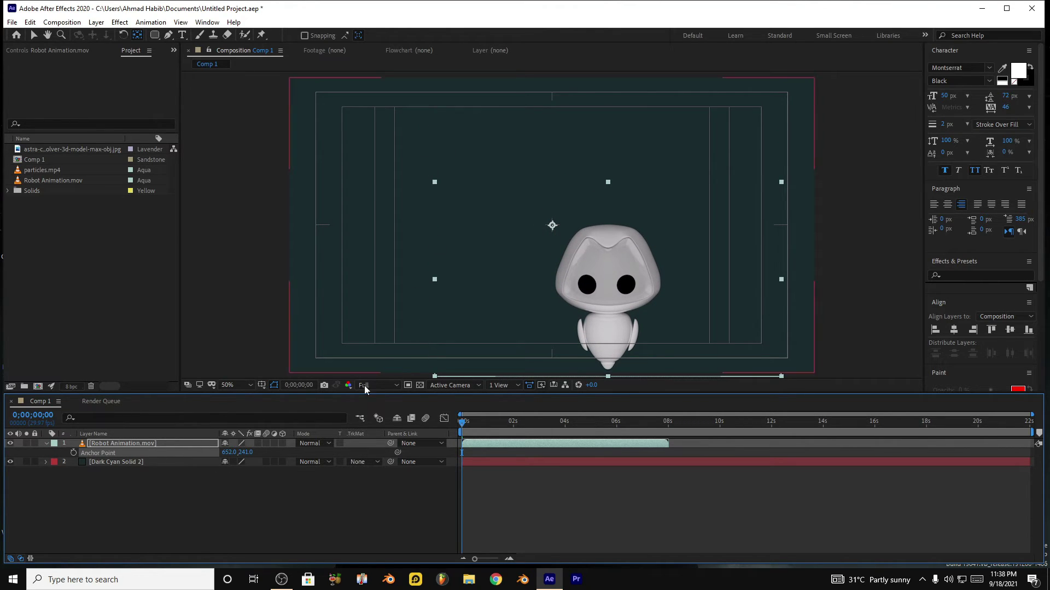
{"action": "left_click", "coordinate": [227, 452]}
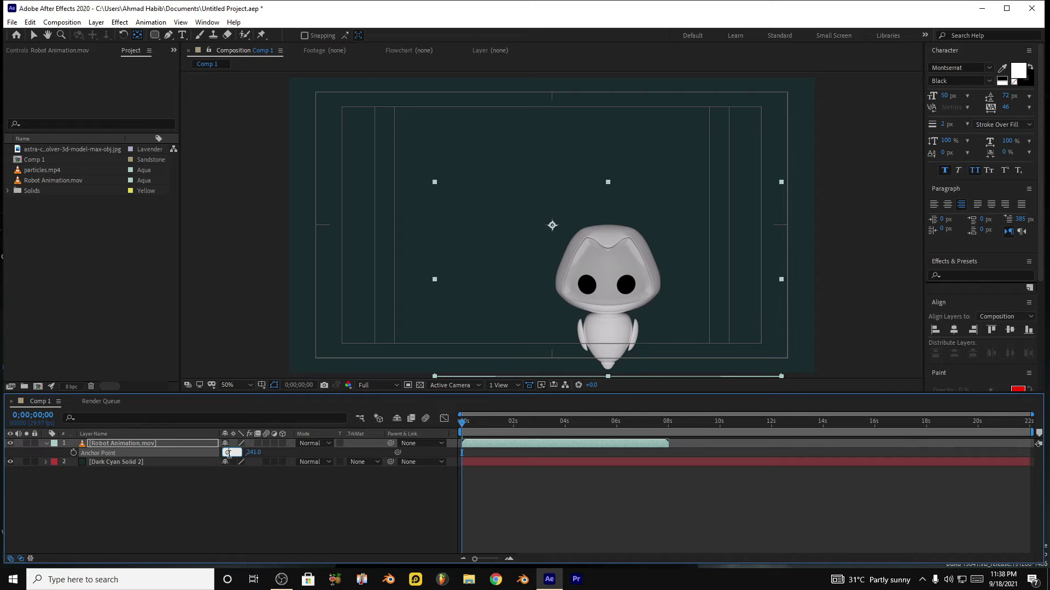
{"action": "key", "text": "Return"}
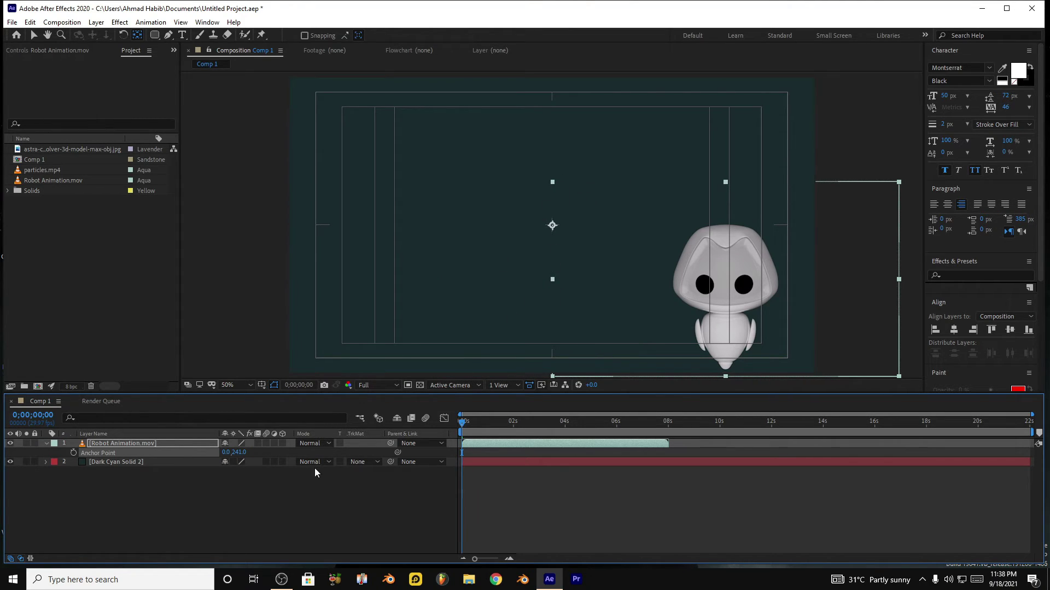
{"action": "left_click", "coordinate": [240, 453]}
{"action": "type", "text": "0"}
{"action": "key", "text": "Return"}
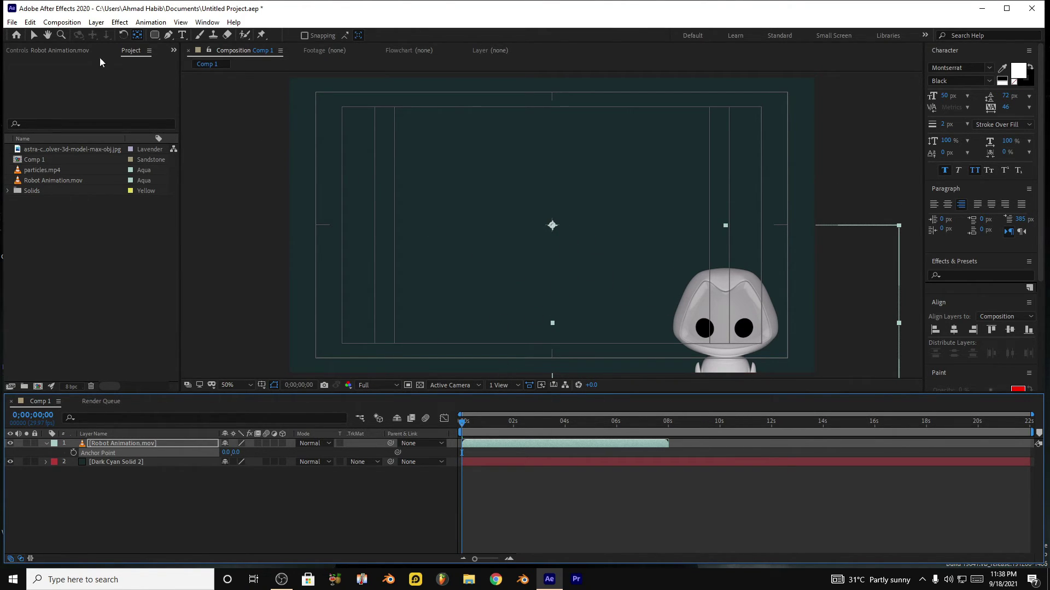
Step: Reset the robot's anchor point to 960, 540 and drag the robot to the frame centre
{"action": "double_click", "coordinate": [137, 35]}
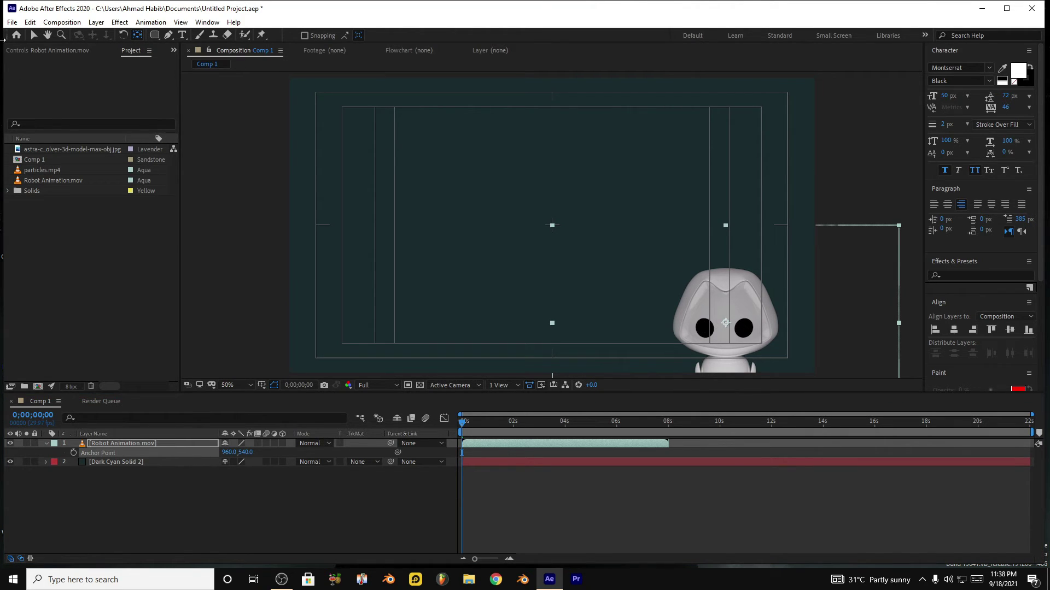
{"action": "key", "text": "v"}
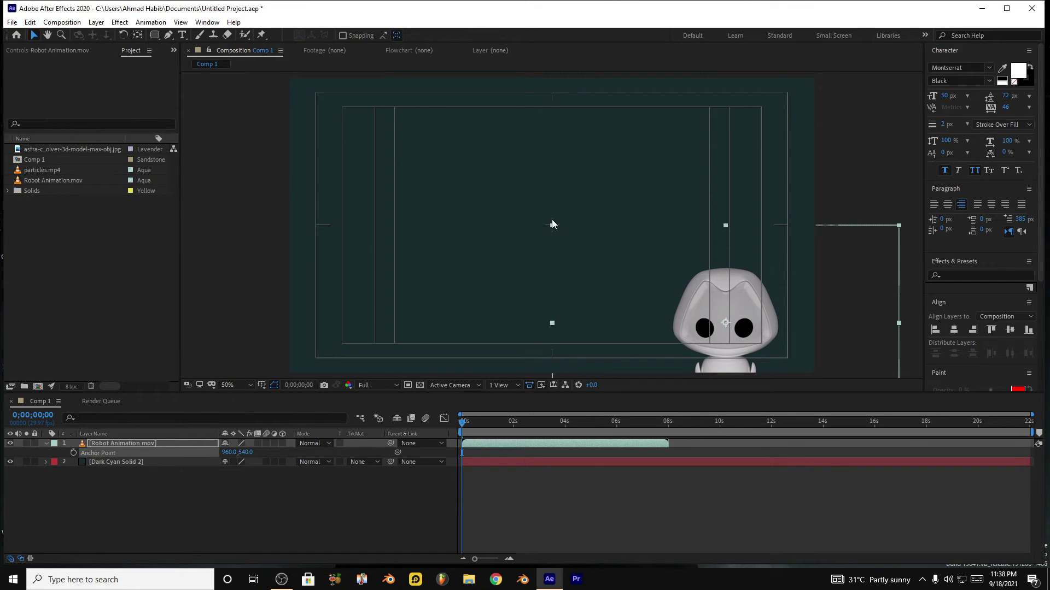
{"action": "mouse_move", "coordinate": [821, 303]}
{"action": "left_mouse_down"}
{"action": "mouse_move", "coordinate": [638, 208]}
{"action": "mouse_move", "coordinate": [648, 208]}
{"action": "mouse_move", "coordinate": [624, 220]}
{"action": "left_mouse_up"}
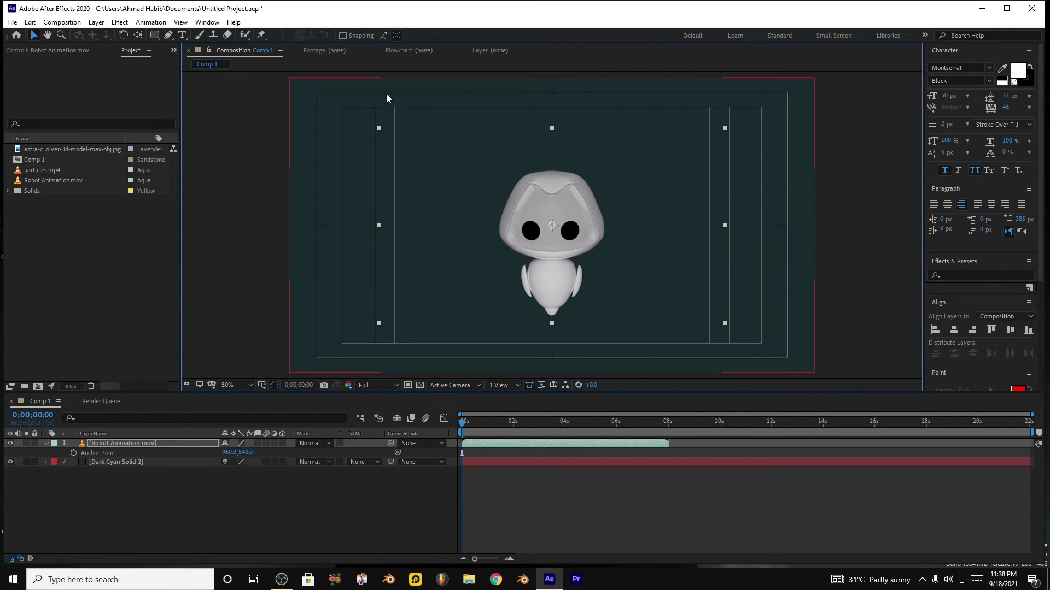
Step: Reveal the robot layer's Transform properties and scrub its Opacity down, then back to 100%
{"action": "left_click", "coordinate": [262, 385]}
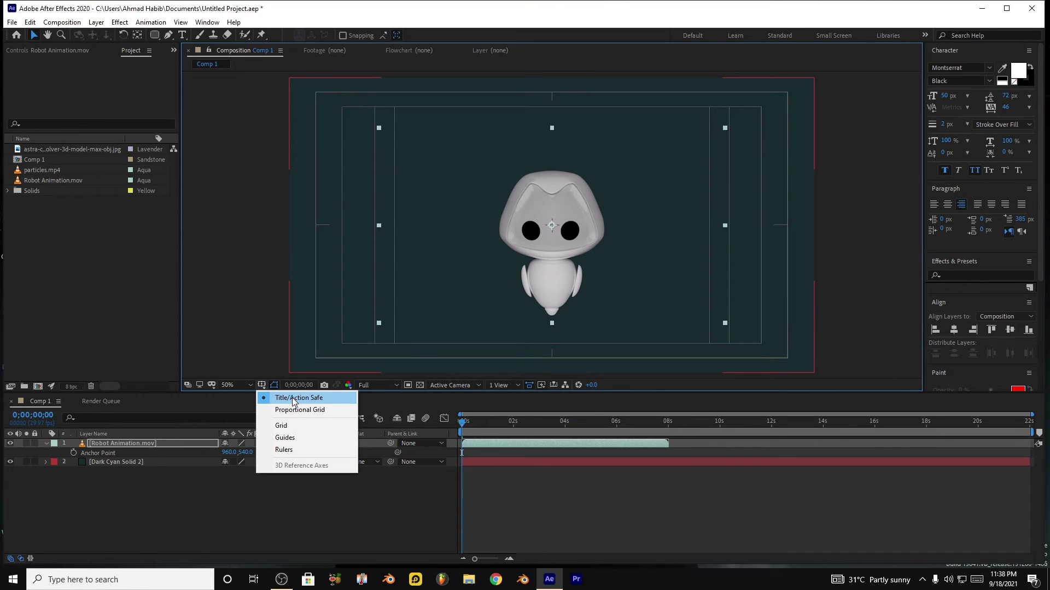
{"action": "left_click", "coordinate": [290, 529]}
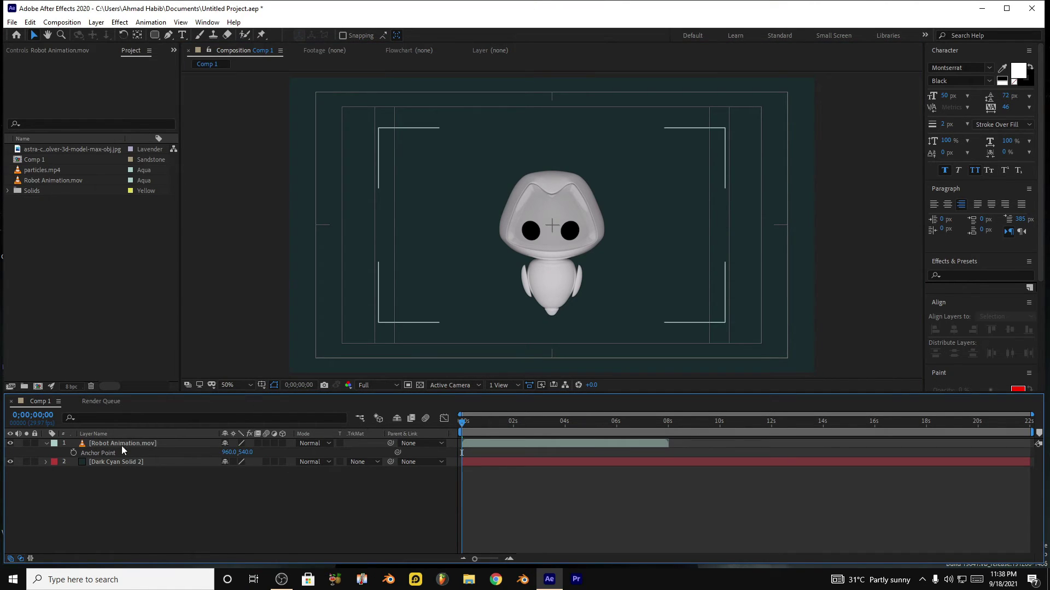
{"action": "left_click", "coordinate": [47, 444]}
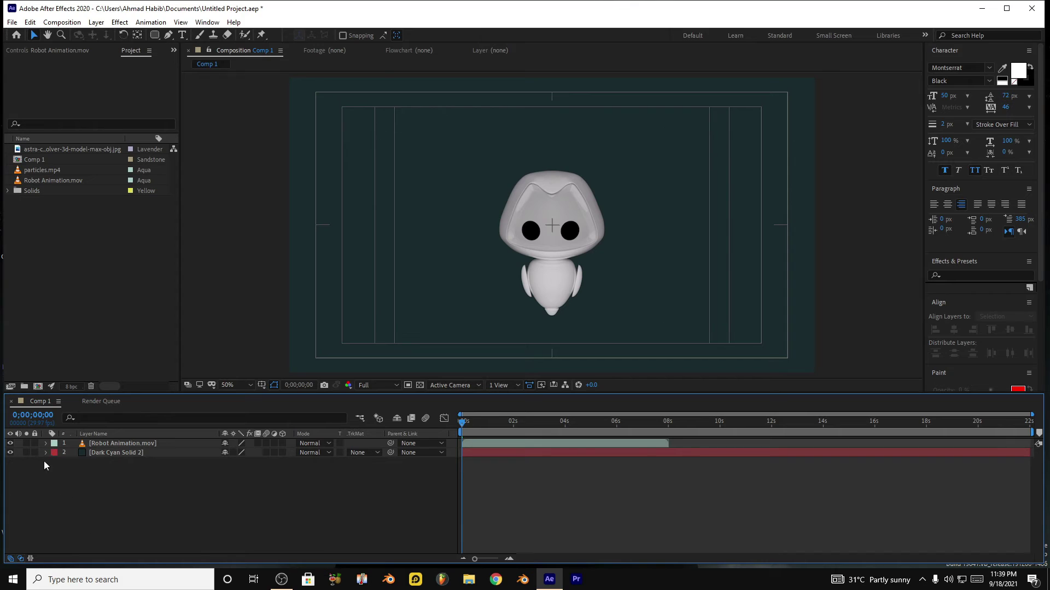
{"action": "left_click", "coordinate": [94, 499]}
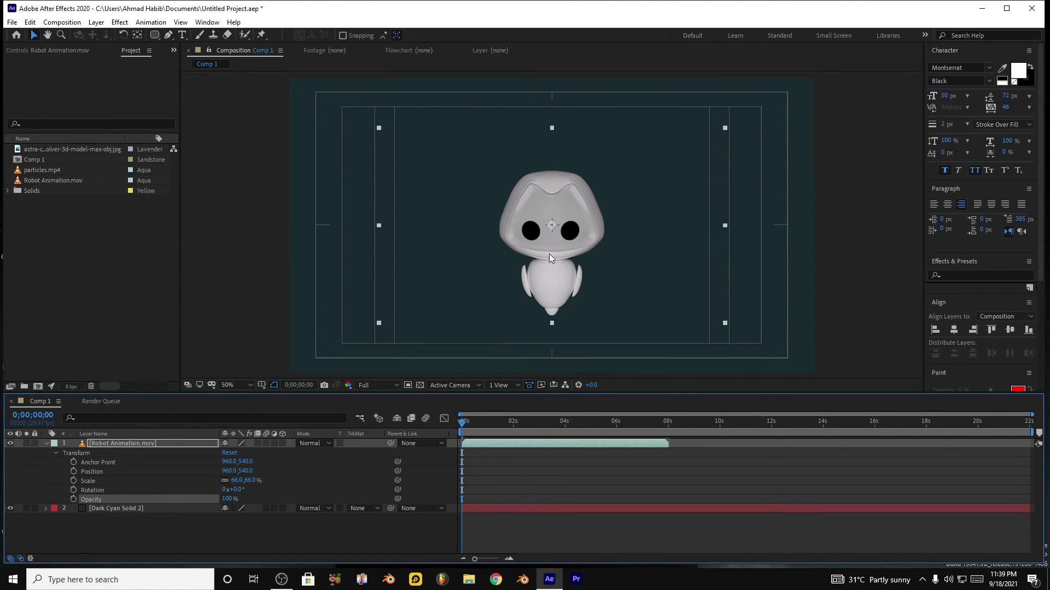
{"action": "left_click_drag", "start_coordinate": [227, 499], "coordinate": [141, 498]}
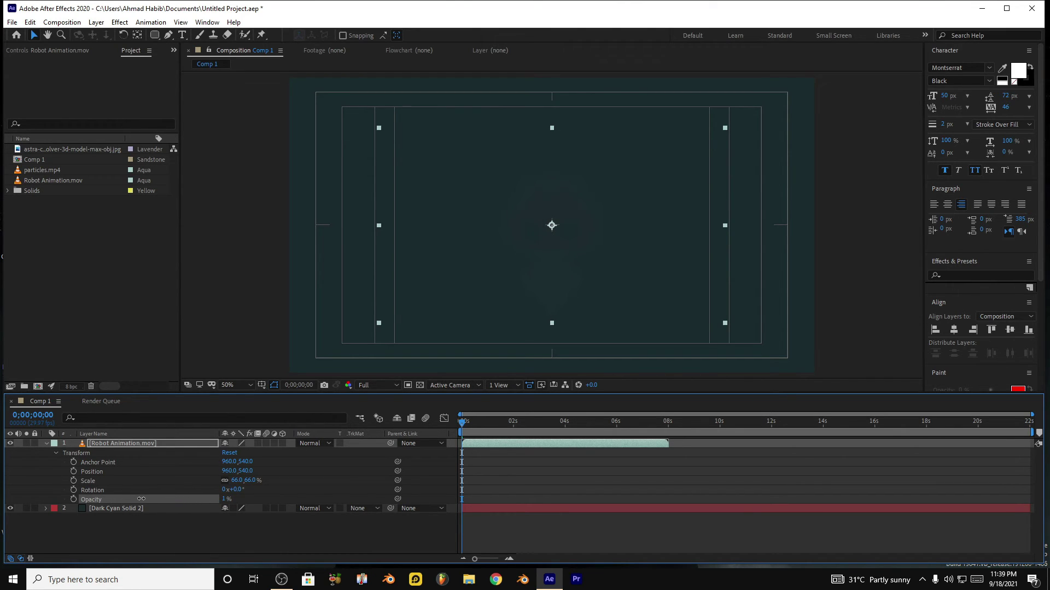
{"action": "left_click_drag", "start_coordinate": [141, 498], "coordinate": [198, 493]}
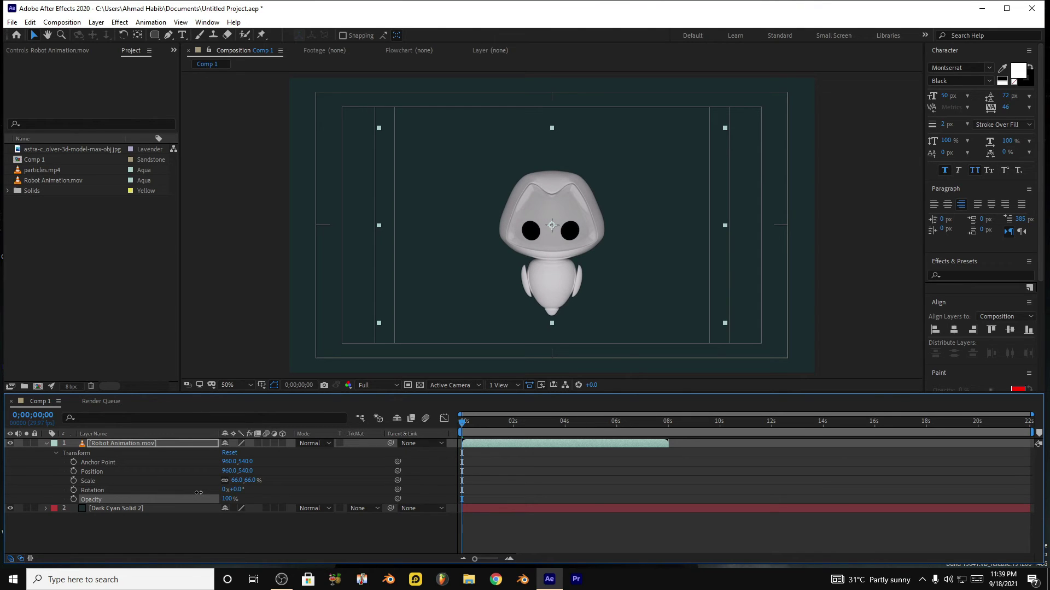
{"action": "left_click", "coordinate": [49, 171]}
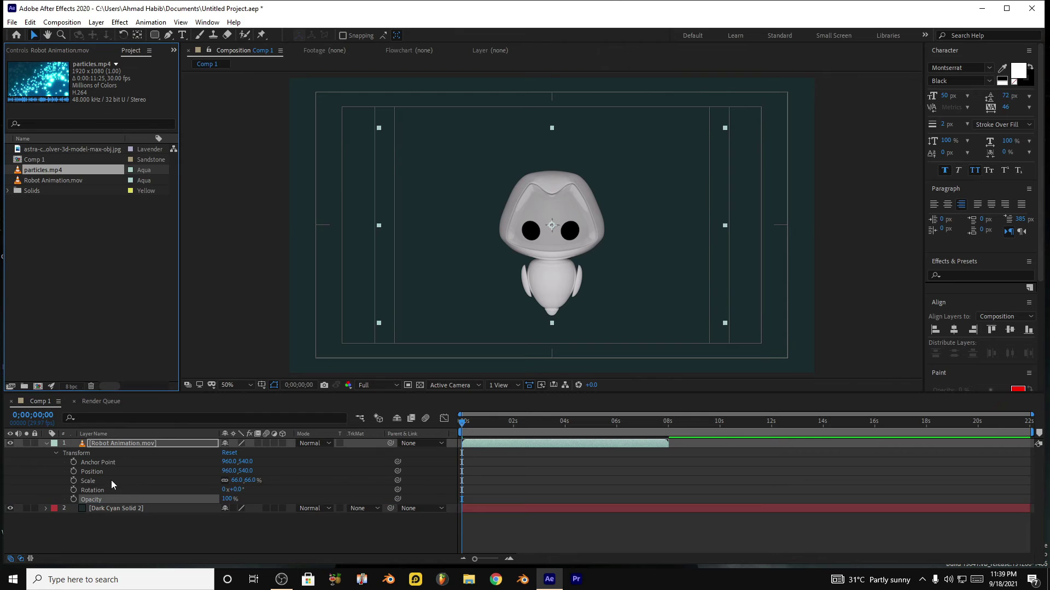
Step: Add particles.mp4 to the timeline with its layer starting at 8 seconds
{"action": "left_click_drag", "start_coordinate": [110, 480], "coordinate": [110, 480]}
{"action": "left_click_drag", "start_coordinate": [541, 507], "coordinate": [751, 493]}
{"action": "left_click", "coordinate": [668, 424]}
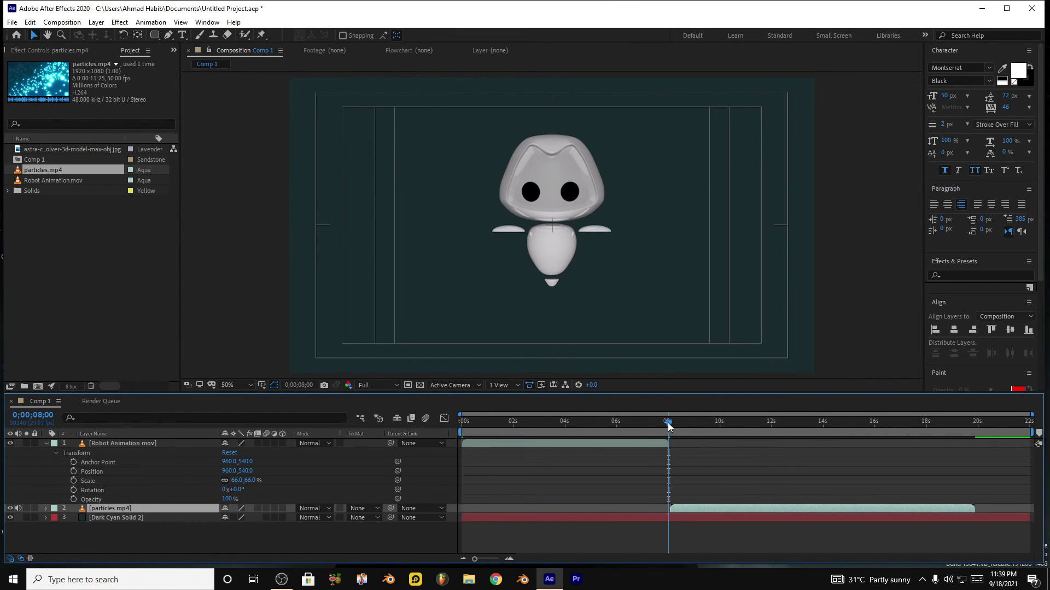
{"action": "left_click_drag", "start_coordinate": [675, 510], "coordinate": [670, 509]}
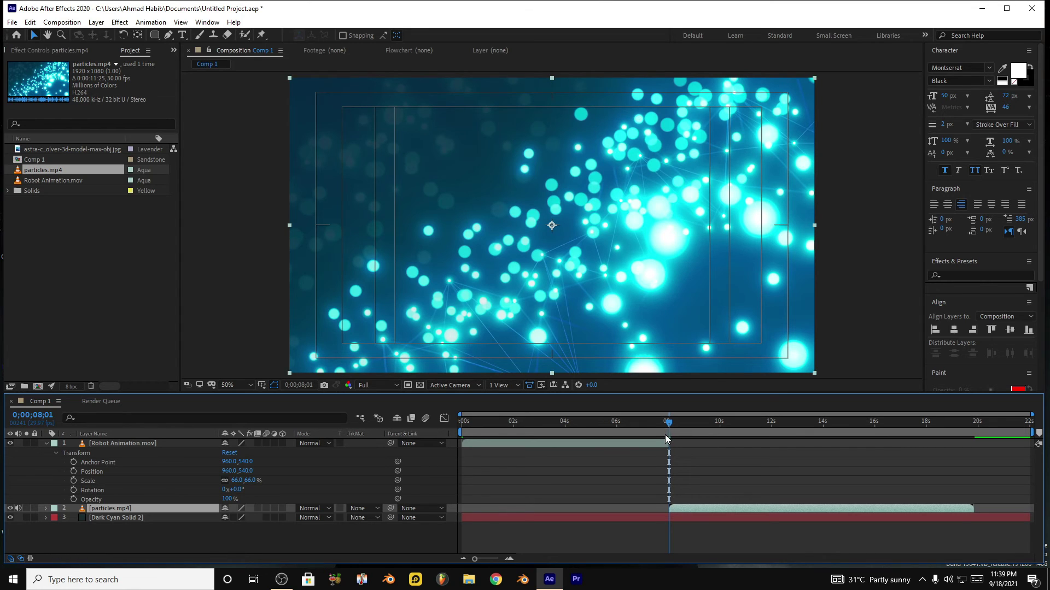
Step: Keyframe the robot's Opacity at 100% just before 8 seconds and 0% at 8 seconds
{"action": "left_click_drag", "start_coordinate": [668, 422], "coordinate": [656, 426]}
{"action": "key", "text": "apostrophe"}
{"action": "left_click", "coordinate": [662, 428]}
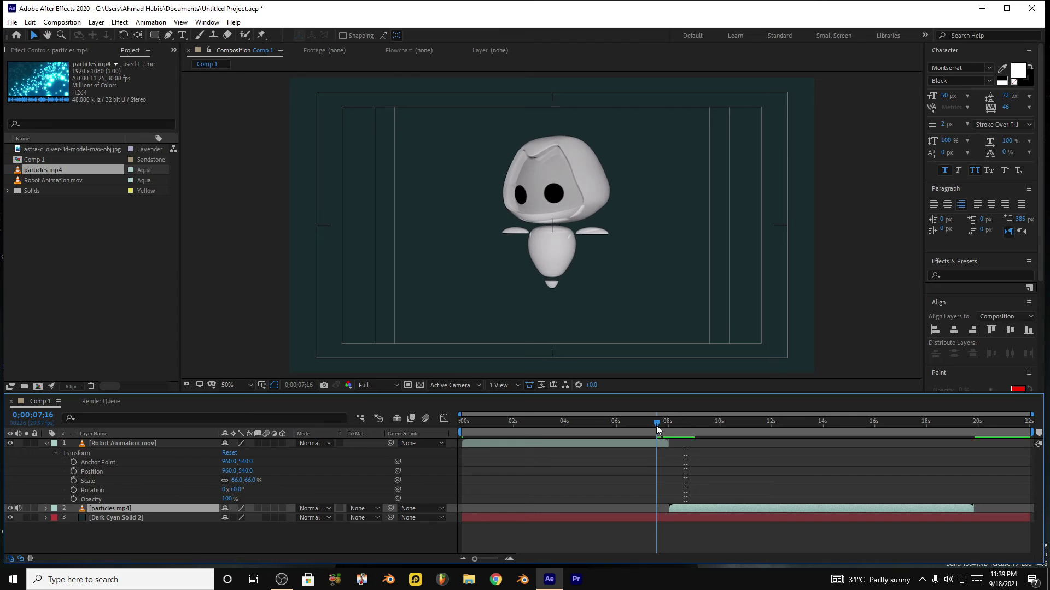
{"action": "left_click", "coordinate": [74, 500]}
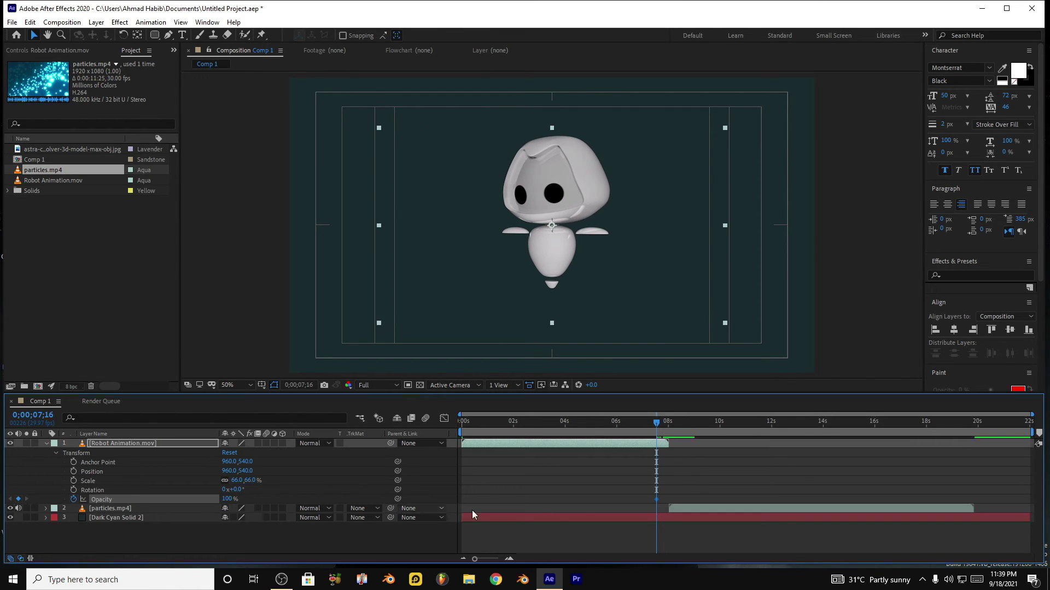
{"action": "left_click_drag", "start_coordinate": [663, 425], "coordinate": [668, 421]}
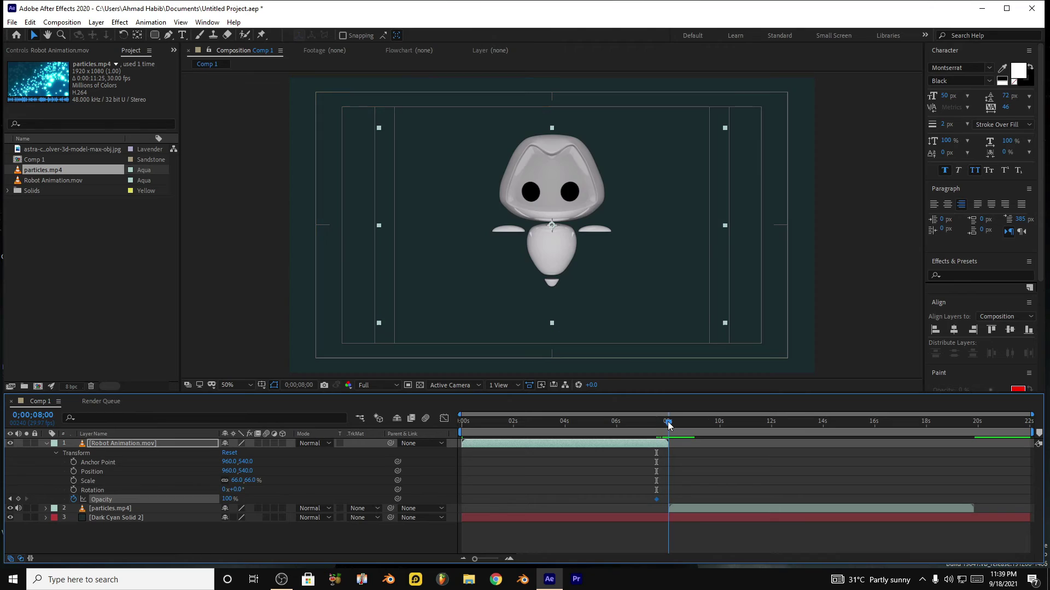
{"action": "left_click_drag", "start_coordinate": [223, 499], "coordinate": [168, 499]}
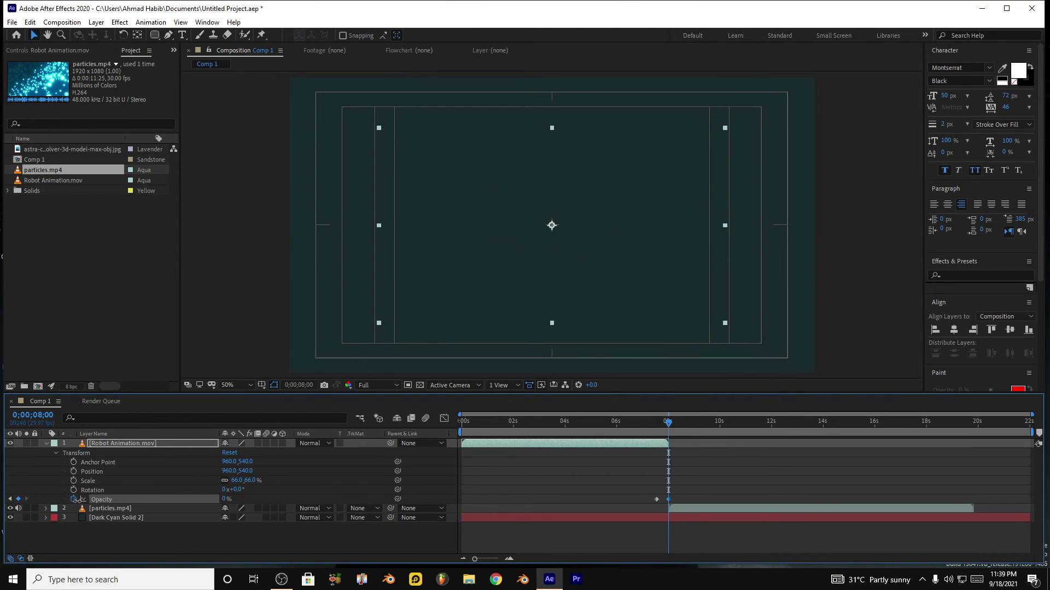
Step: Preview the robot fade-out and move the first opacity keyframe earlier to lengthen it
{"action": "left_click", "coordinate": [648, 425]}
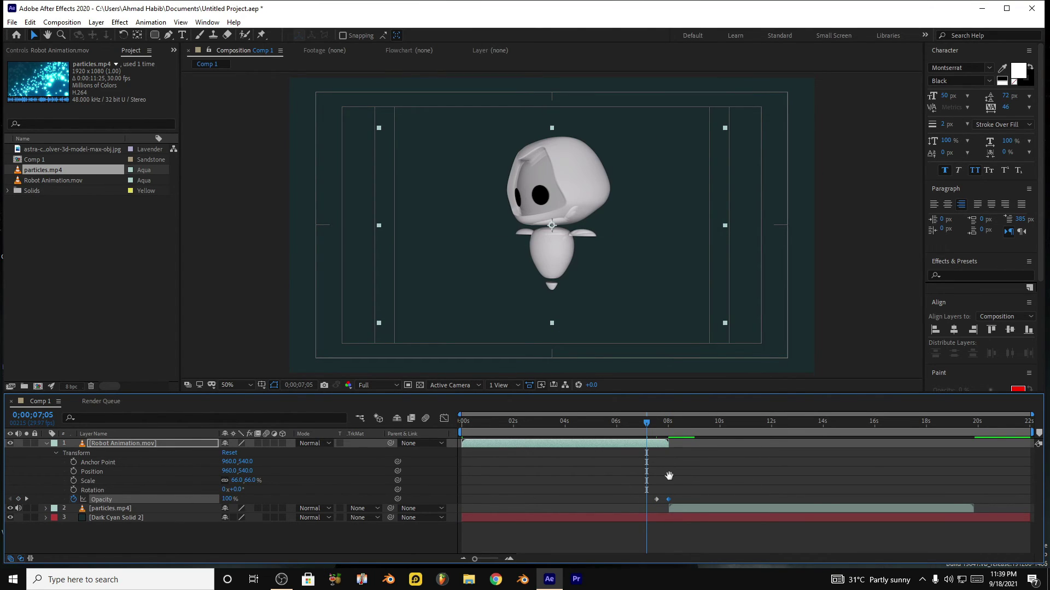
{"action": "key", "text": "space"}
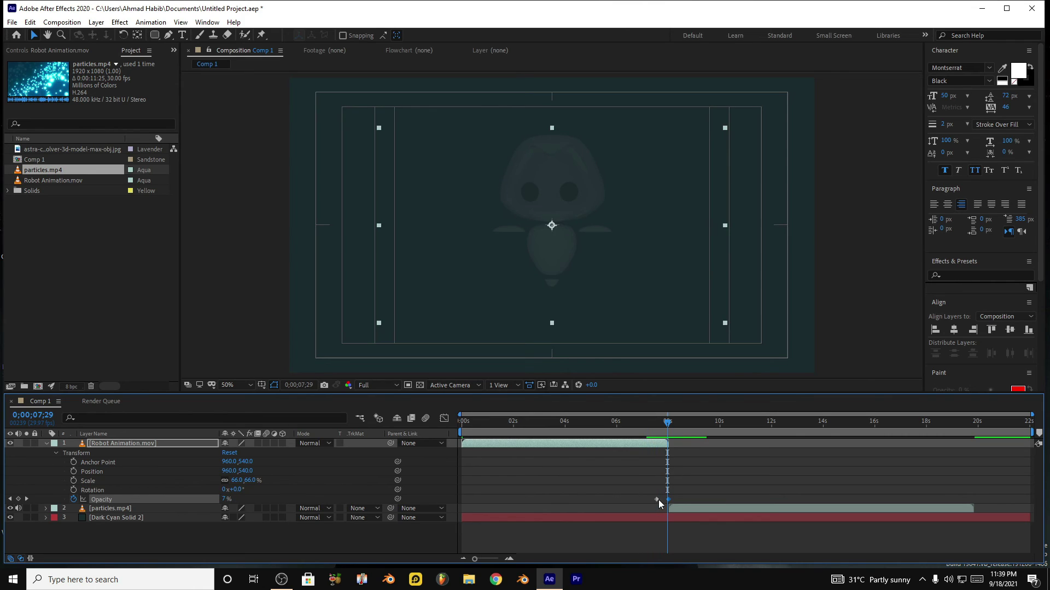
{"action": "left_click_drag", "start_coordinate": [657, 499], "coordinate": [639, 501]}
{"action": "left_click", "coordinate": [667, 422]}
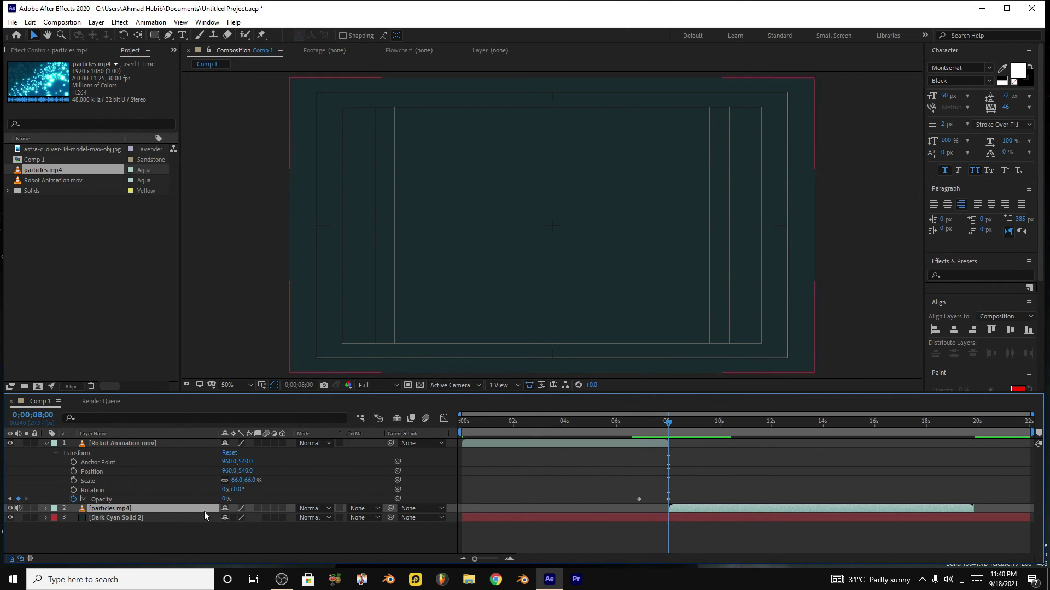
Step: Keyframe particles.mp4 Opacity from 0% at 8 seconds to 100% near 9 seconds, then preview it
{"action": "key", "text": "t"}
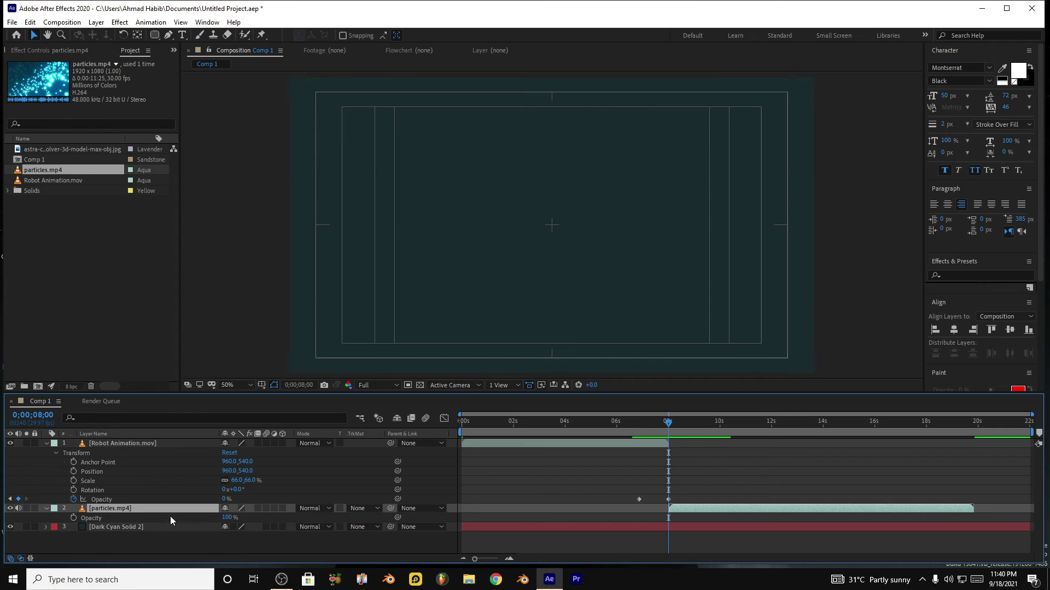
{"action": "left_click", "coordinate": [73, 517]}
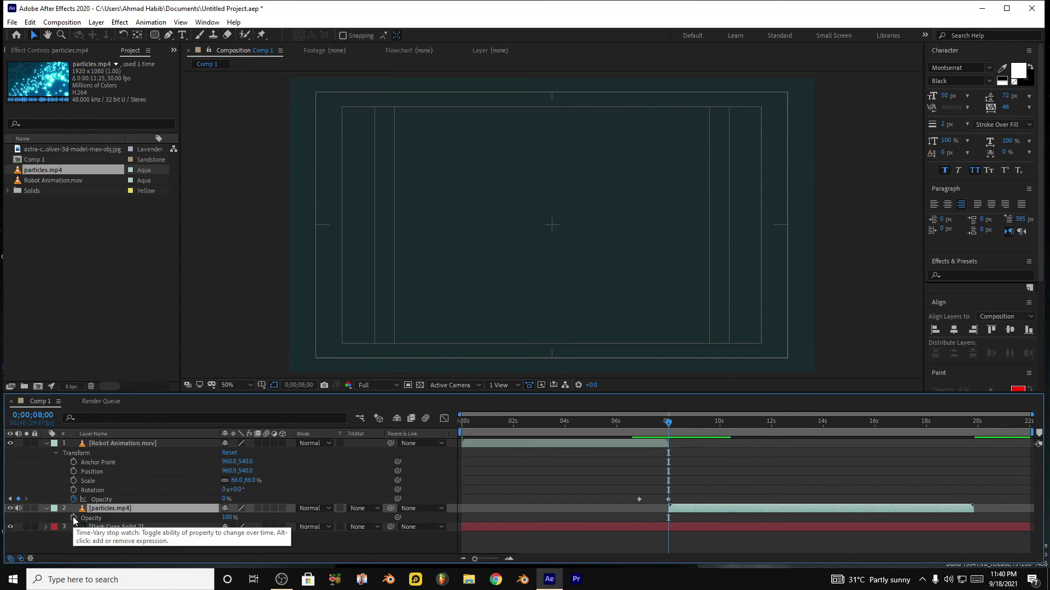
{"action": "left_click_drag", "start_coordinate": [226, 518], "coordinate": [87, 519]}
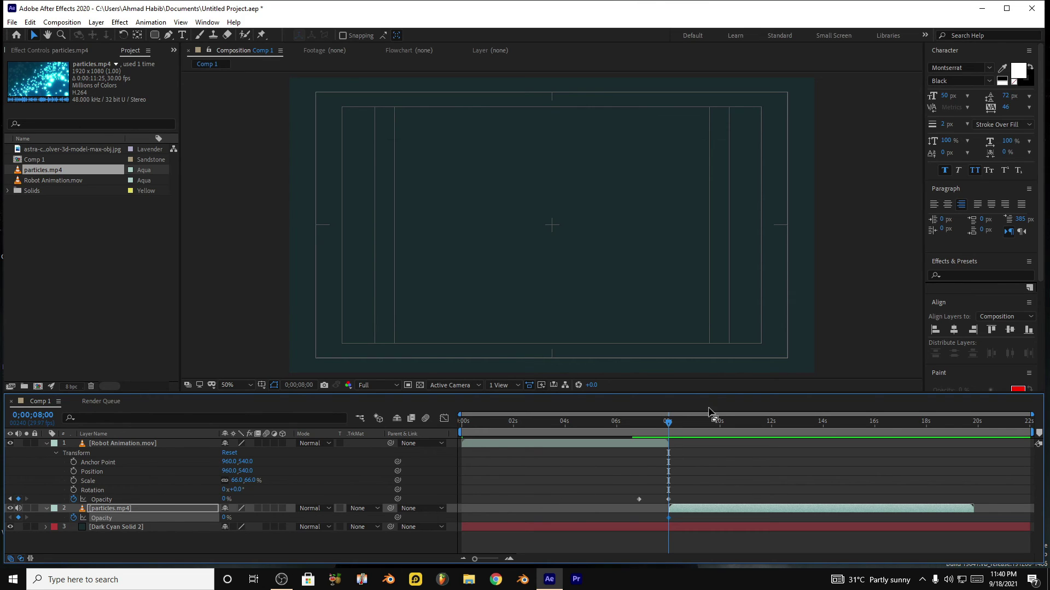
{"action": "left_click", "coordinate": [655, 428]}
{"action": "left_click_drag", "start_coordinate": [631, 428], "coordinate": [677, 462]}
{"action": "left_click_drag", "start_coordinate": [671, 425], "coordinate": [703, 425]}
{"action": "left_click_drag", "start_coordinate": [225, 518], "coordinate": [277, 518]}
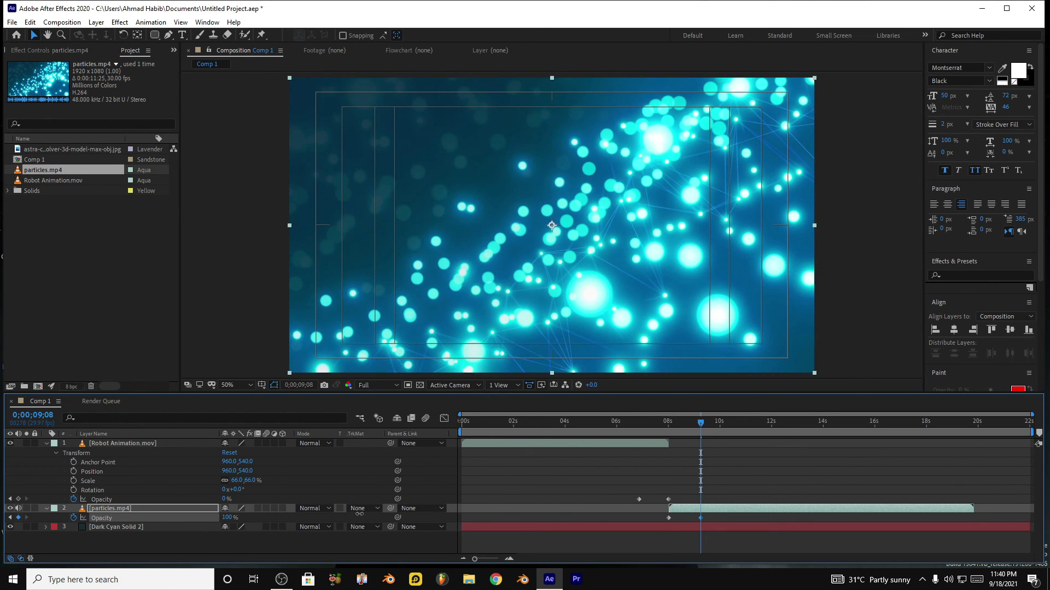
{"action": "left_click_drag", "start_coordinate": [700, 423], "coordinate": [582, 428]}
{"action": "key", "text": "space"}
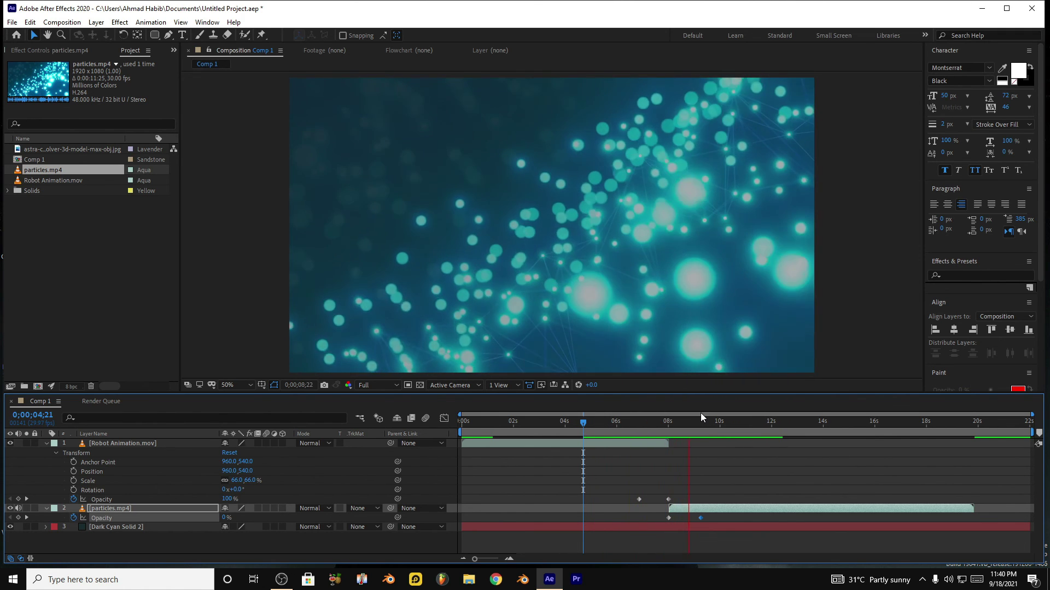
{"action": "key", "text": "space"}
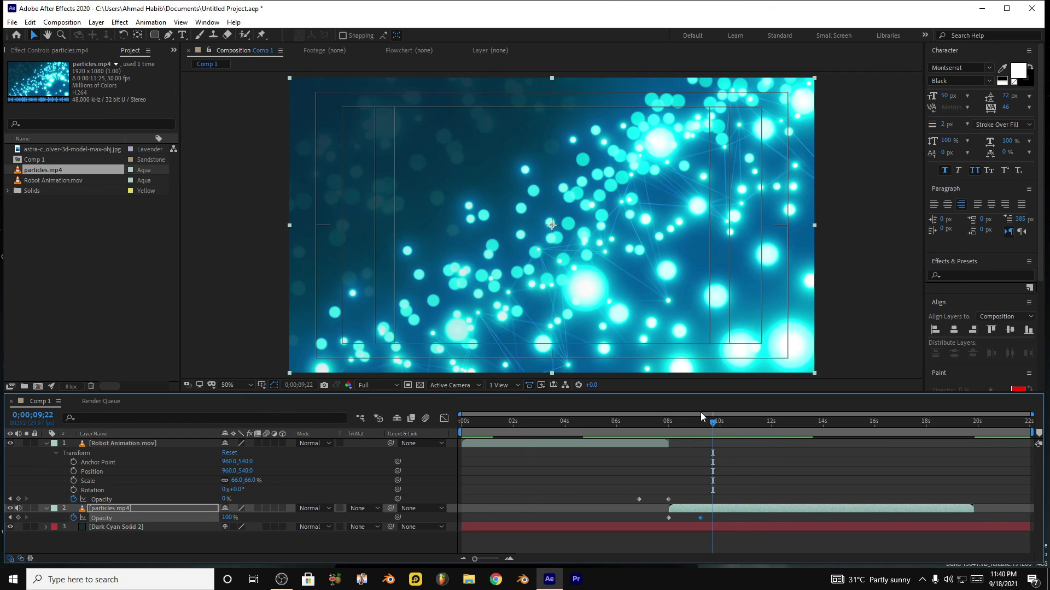
Step: Move particles.mp4 above the robot, start it near 0.7 s, and set 40% opacity at 0;00;04;23
{"action": "left_click_drag", "start_coordinate": [146, 508], "coordinate": [146, 440]}
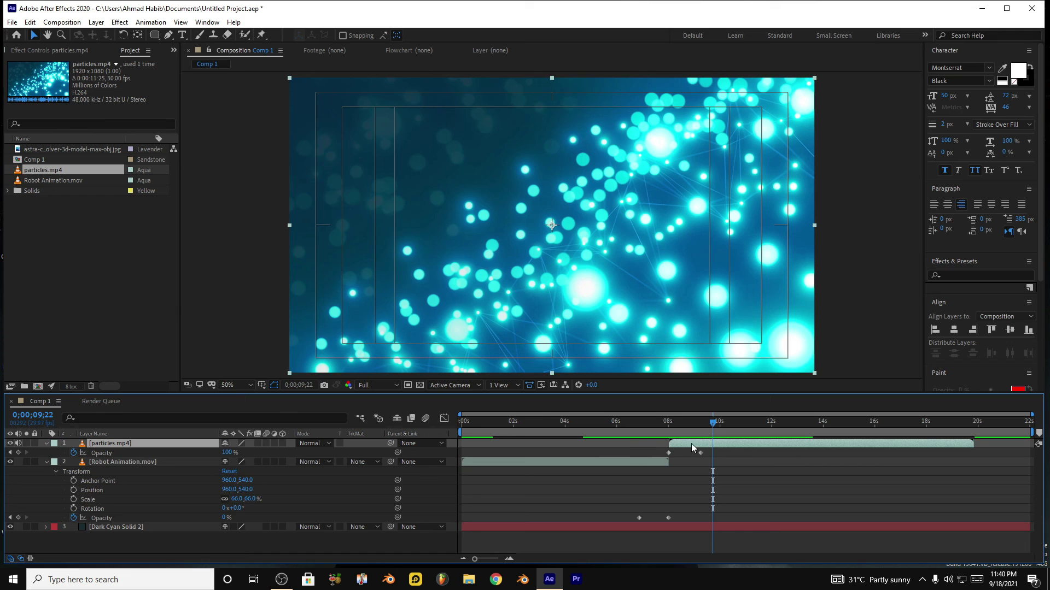
{"action": "left_click_drag", "start_coordinate": [691, 444], "coordinate": [500, 443]}
{"action": "left_click", "coordinate": [585, 420]}
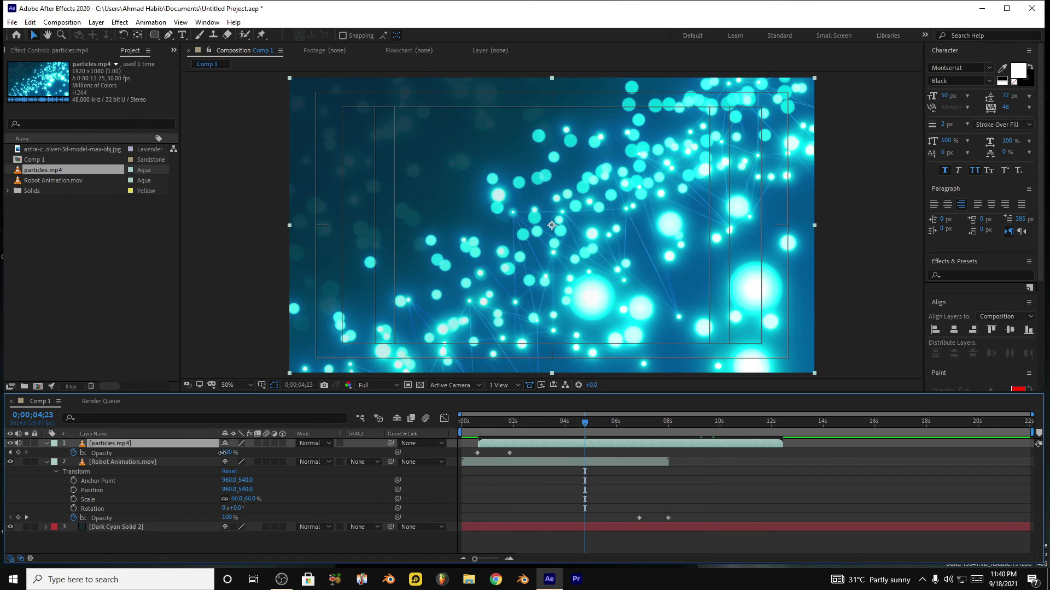
{"action": "left_click_drag", "start_coordinate": [222, 453], "coordinate": [198, 454]}
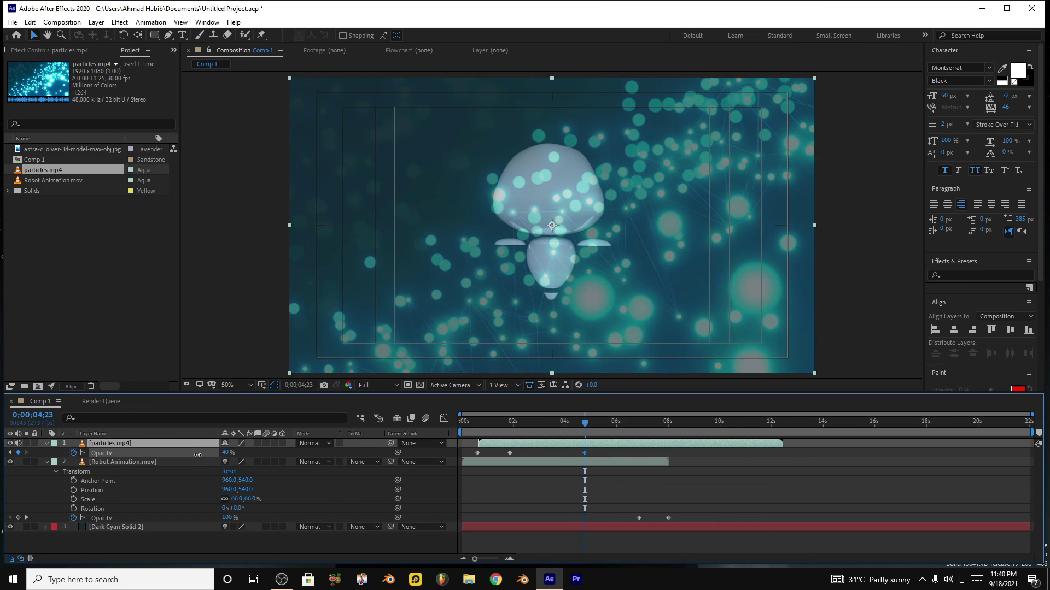